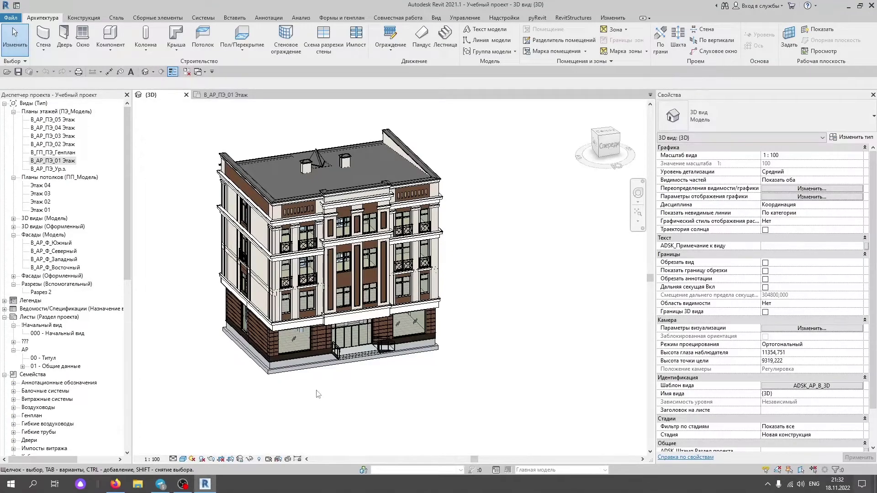
- Orbit and zoom around the building in the 3D view to inspect it from several angles
mouse_move(314, 403)
middle_mouse_down("shift")
mouse_move(346, 352)
mouse_move(250, 313)
mouse_move(250, 382)
mouse_move(337, 401)
mouse_move(337, 367)
middle_mouse_up("shift")
scroll(337, 366, "up", 3)
scroll(290, 366, "down", 3)
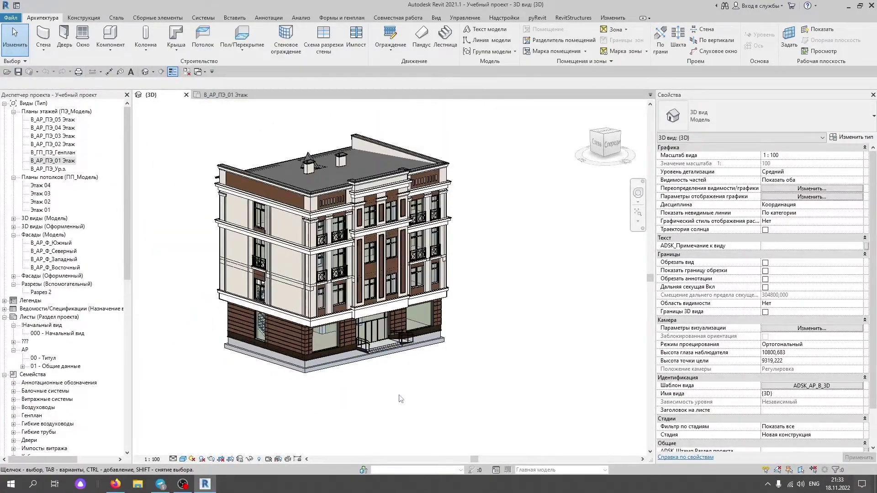
mouse_move(397, 401)
middle_mouse_down("shift")
mouse_move(336, 409)
mouse_move(283, 394)
mouse_move(363, 386)
mouse_move(384, 367)
middle_mouse_up("shift")
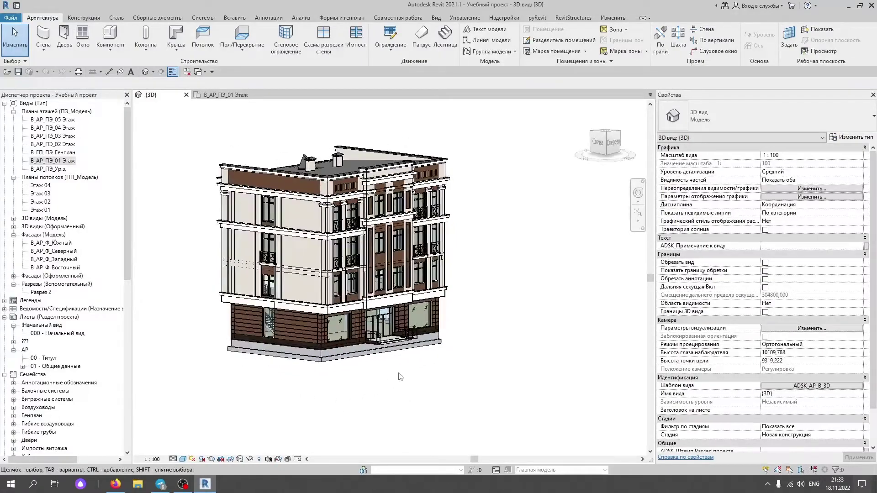
scroll(385, 367, "up", 2)
scroll(384, 367, "down", 2)
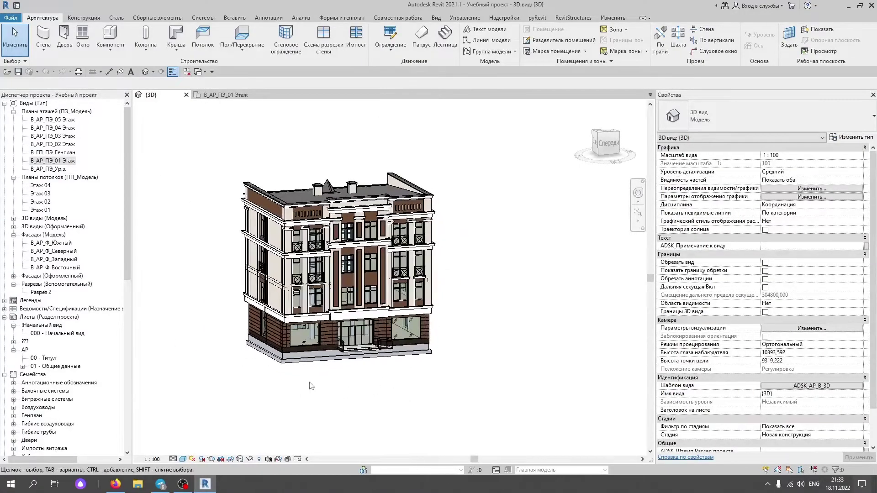
middle_click_drag(312, 386, 346, 417, "shift")
scroll(318, 383, "up", 2)
mouse_move(319, 387)
middle_mouse_down("shift")
mouse_move(359, 391)
mouse_move(280, 368)
mouse_move(349, 405)
mouse_move(322, 433)
mouse_move(344, 415)
mouse_move(293, 405)
mouse_move(249, 415)
mouse_move(249, 431)
mouse_move(347, 441)
middle_mouse_up("shift")
scroll(361, 391, "up", 1)
scroll(366, 392, "up", 1)
scroll(365, 392, "down", 2)
scroll(334, 414, "up", 1)
scroll(301, 404, "down", 1)
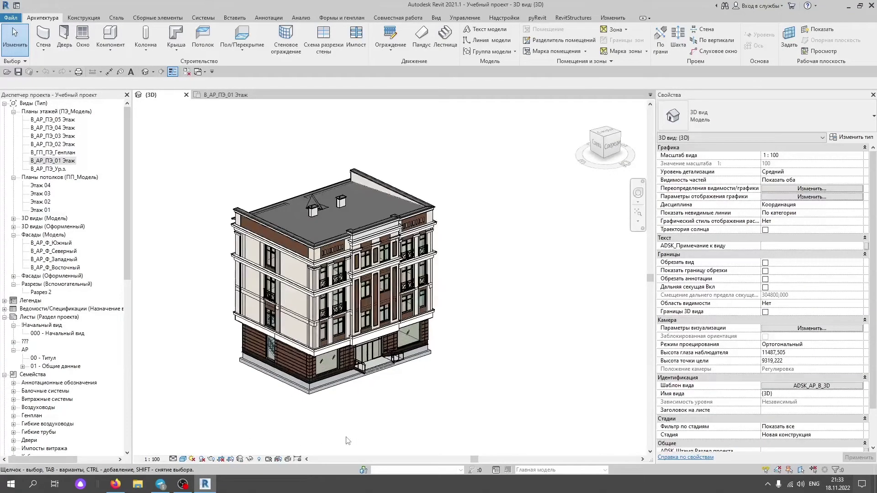
scroll(345, 436, "down", 2)
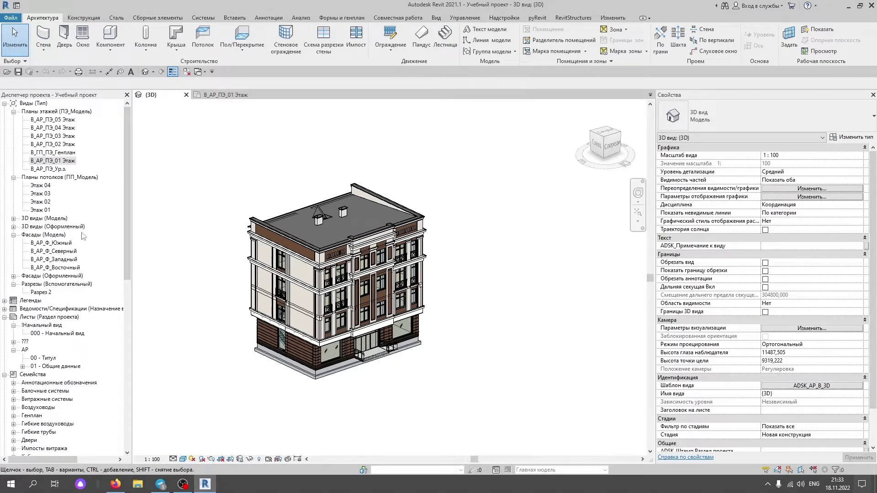
- Switch to the ViewCube Top view and pan so the roof sits left of centre
middle_click_drag(434, 349, 421, 336)
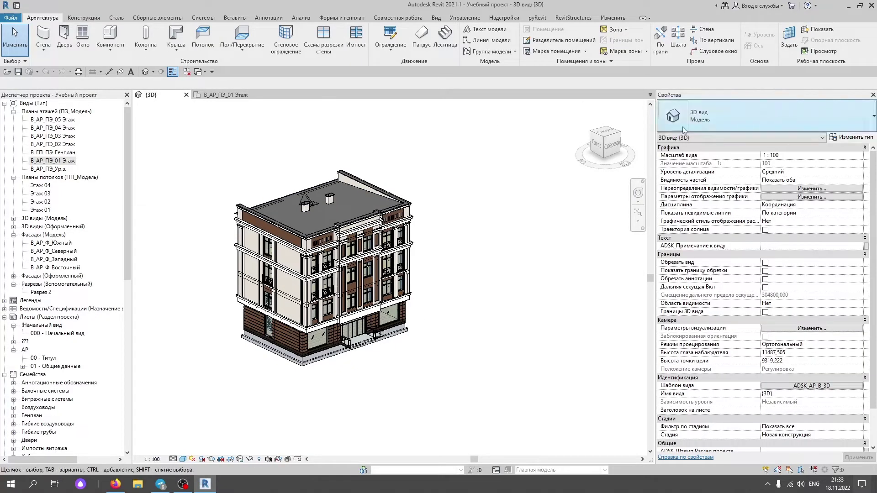
left_click(604, 134)
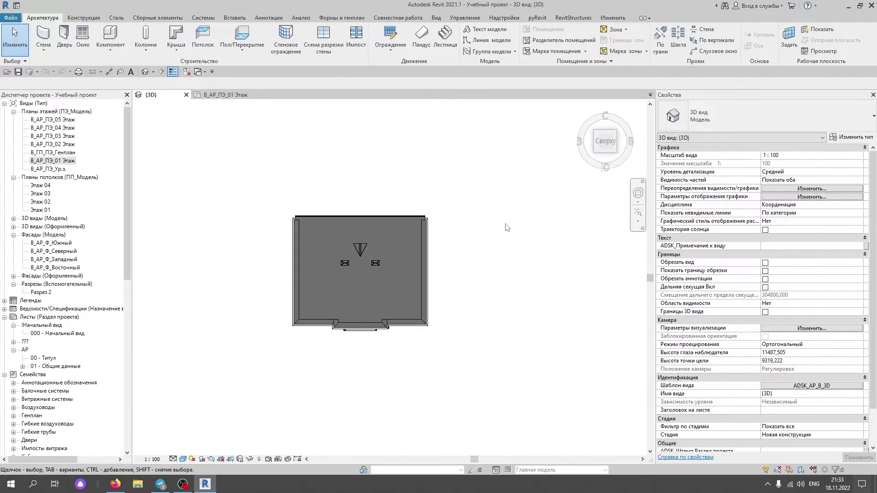
mouse_move(510, 345)
middle_mouse_down()
mouse_move(488, 360)
mouse_move(472, 350)
middle_mouse_up()
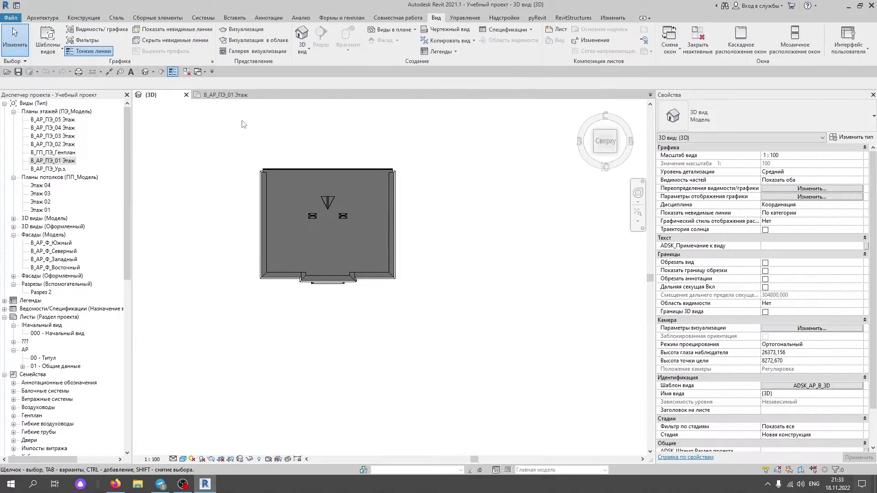
- Start a Camera from the 3D View menu, placing its eye point below-right of the building
left_click(309, 50)
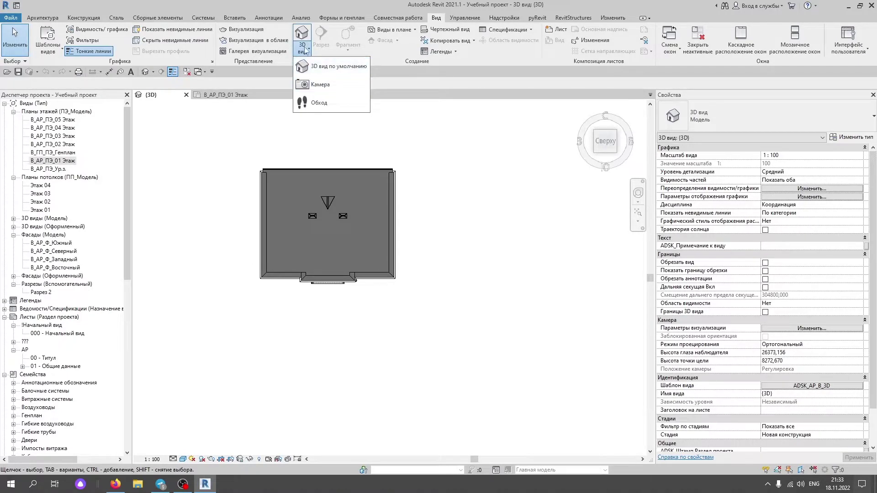
left_click(315, 85)
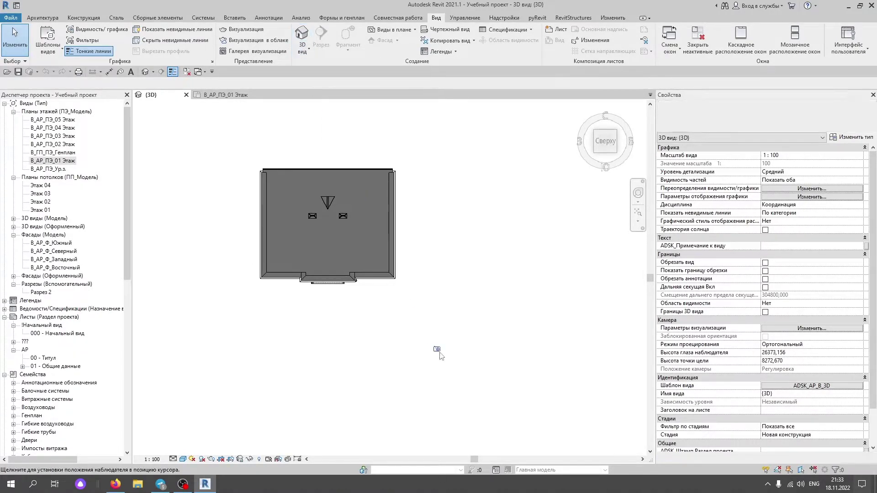
left_click(460, 387)
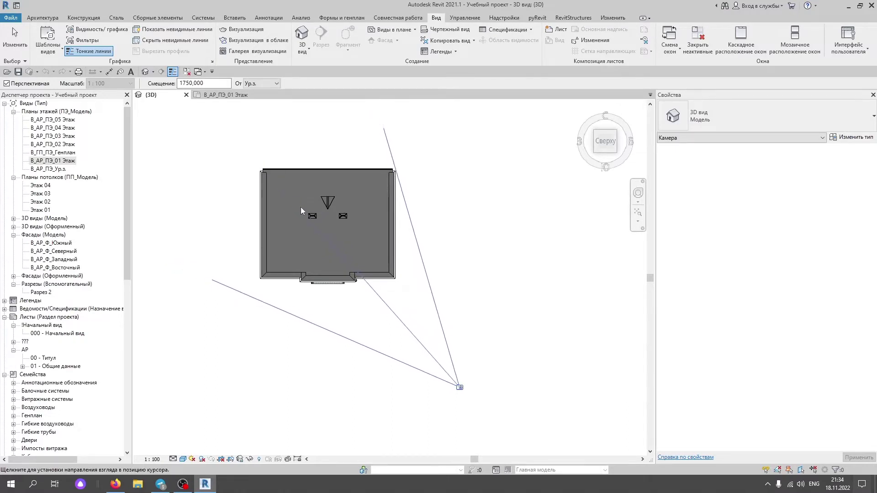
- Aim the camera at the building to create 3D вид 1 and stretch its crop to fit the building
left_click(328, 218)
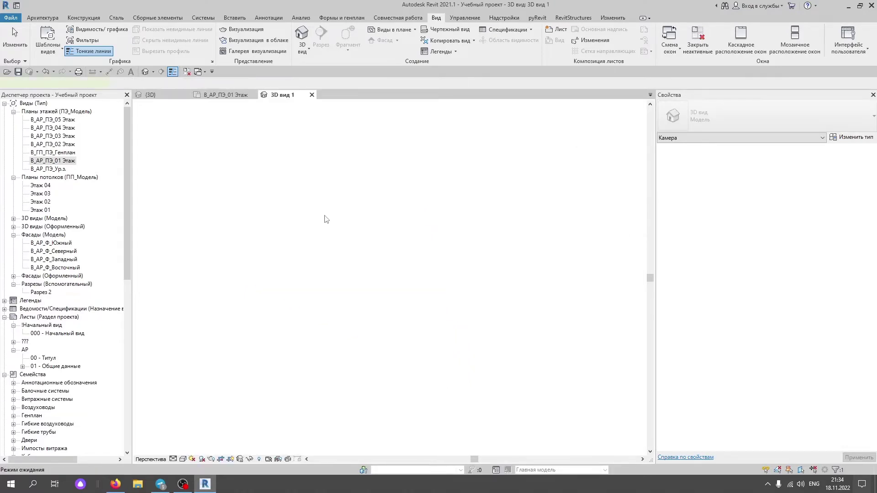
scroll(355, 279, "down", 2)
scroll(355, 280, "down", 1)
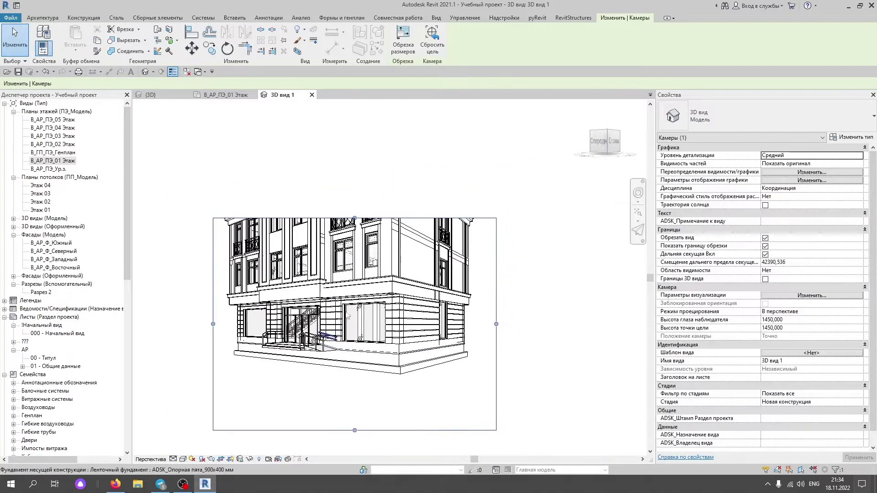
left_click_drag(355, 210, 346, 114)
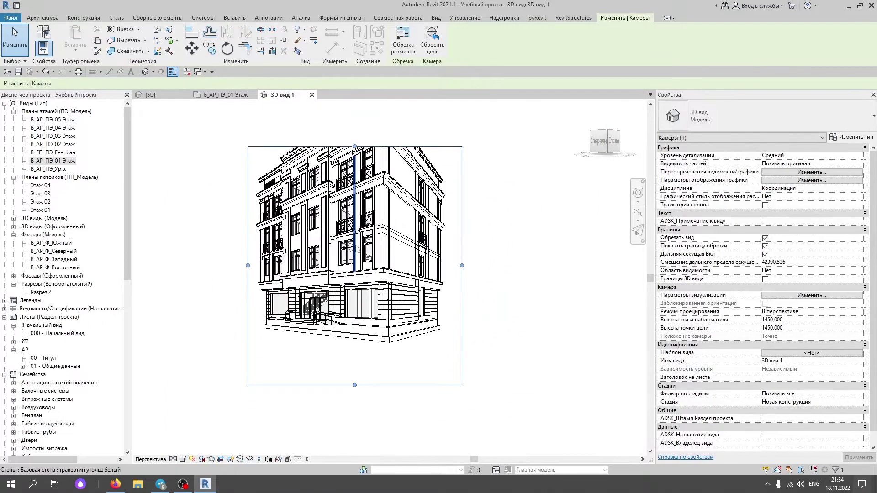
middle_click_drag(346, 113, 341, 191)
scroll(350, 193, "down", 2)
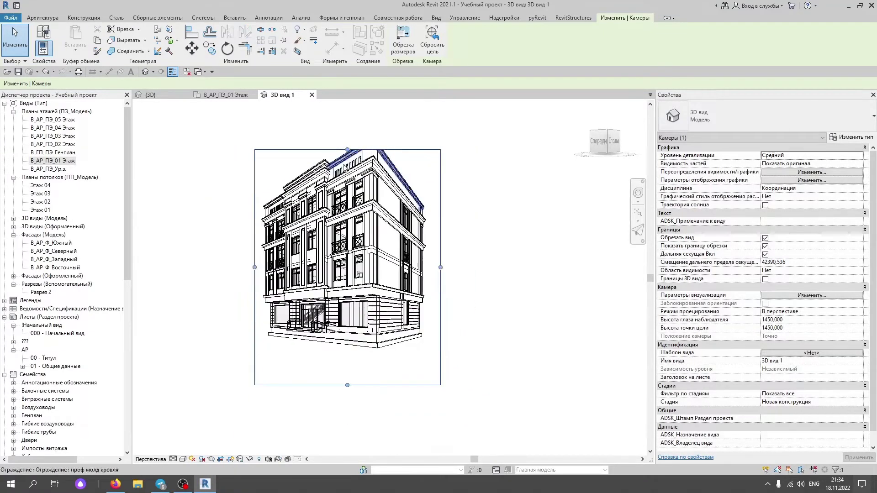
middle_click_drag(341, 403, 341, 331)
left_click_drag(348, 342, 348, 305)
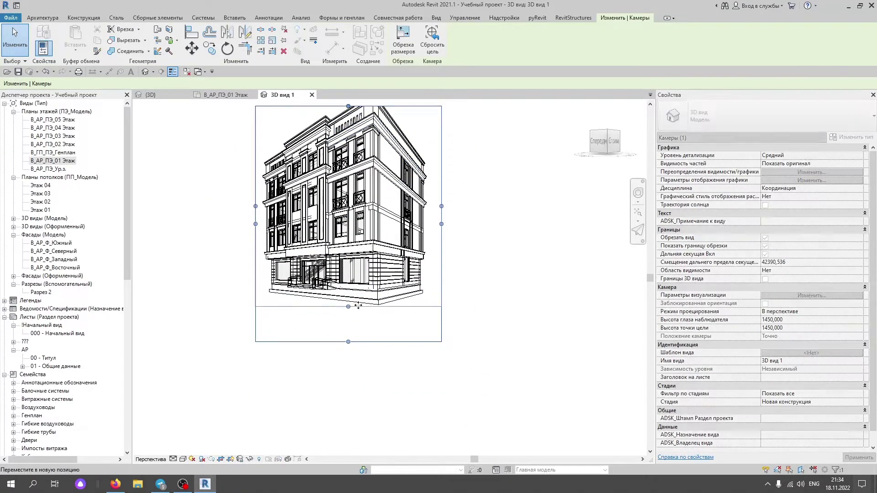
middle_click_drag(340, 306, 342, 366)
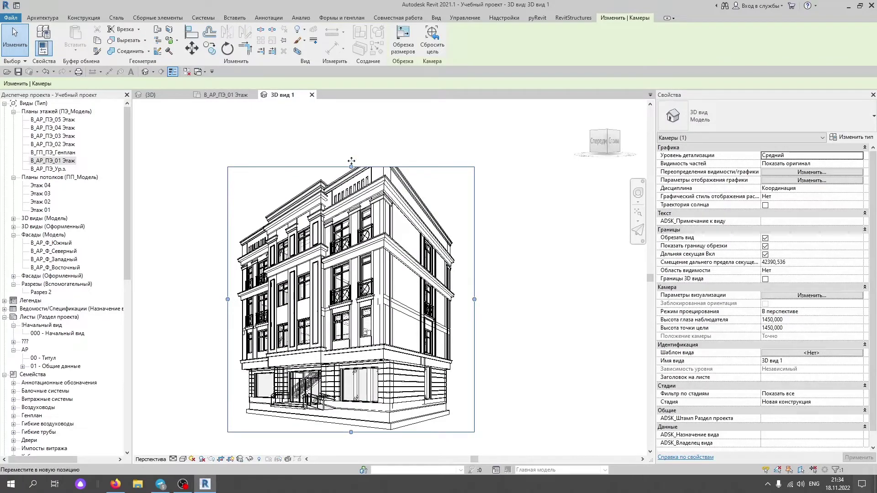
middle_click_drag(411, 219, 427, 198, "shift")
left_click(456, 226)
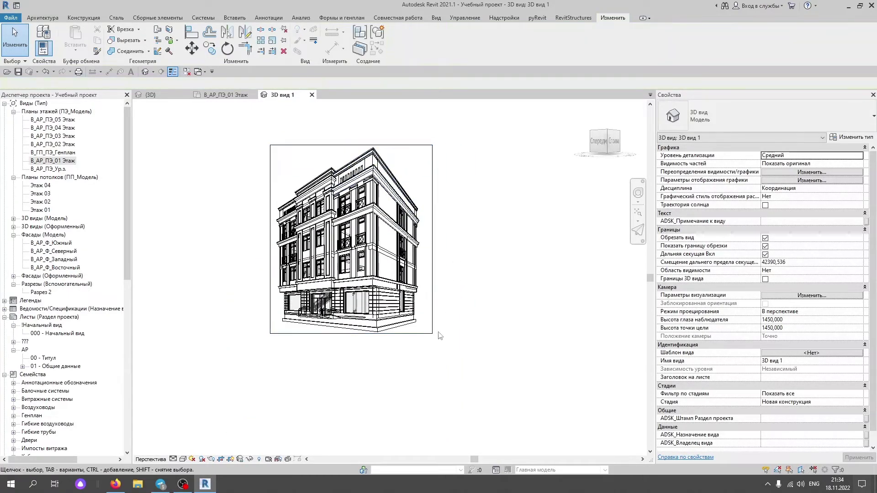
- Orbit and zoom 3D вид 1 to a frontal view, then set its visual style to Realistic
scroll(397, 358, "up", 2)
scroll(411, 352, "up", 1)
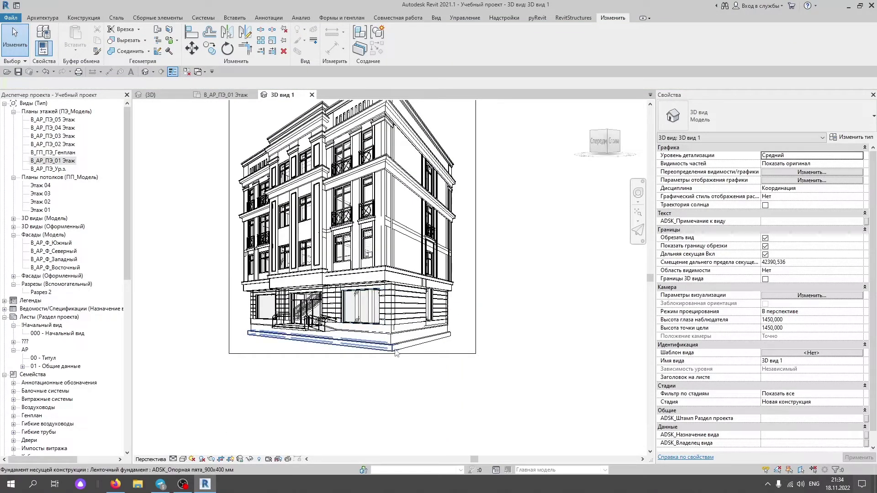
middle_click_drag(450, 345, 374, 303, "shift")
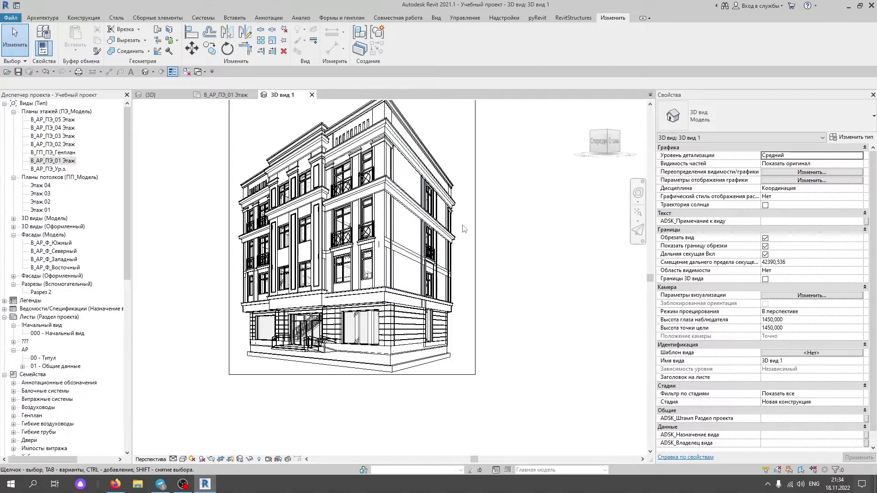
middle_click_drag(464, 228, 364, 294, "shift")
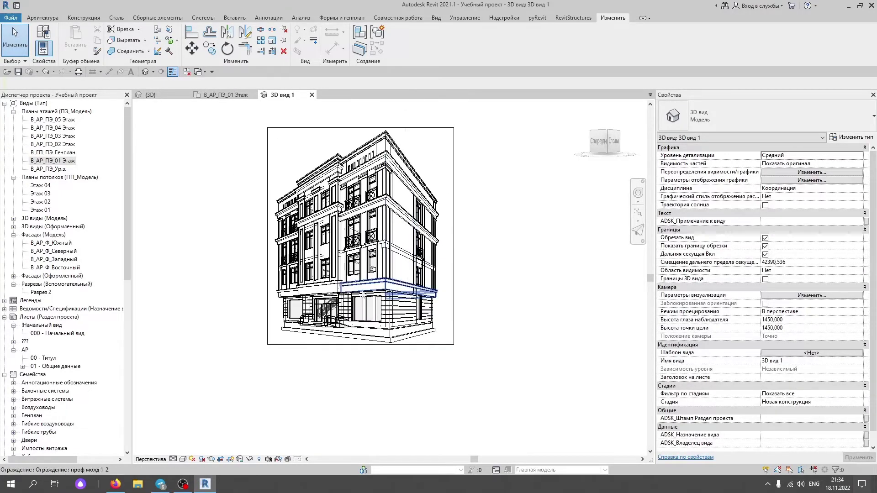
scroll(365, 301, "up", 1)
scroll(376, 347, "up", 1)
scroll(379, 350, "up", 1)
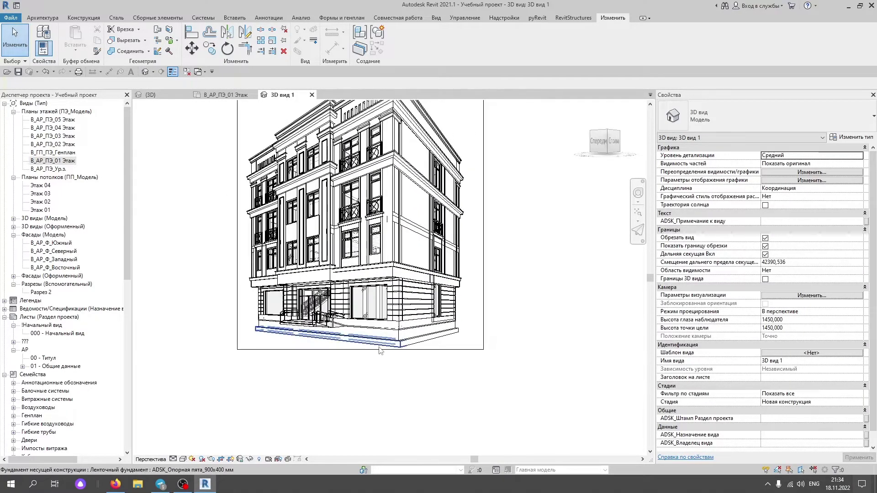
middle_click_drag(379, 350, 368, 341)
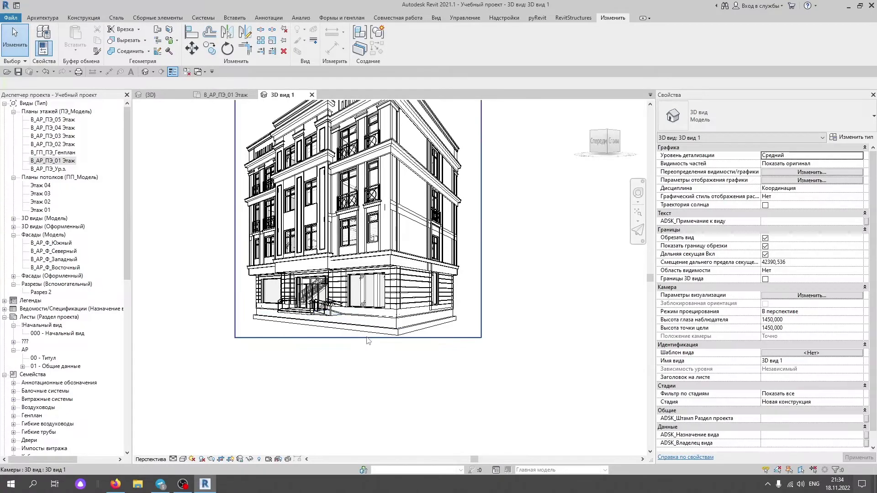
scroll(368, 340, "up", 1)
scroll(365, 320, "up", 1)
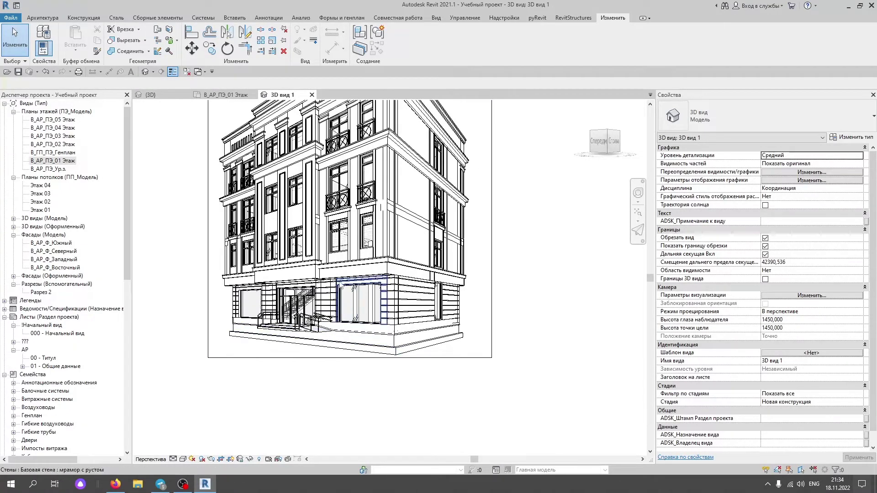
scroll(364, 330, "down", 1)
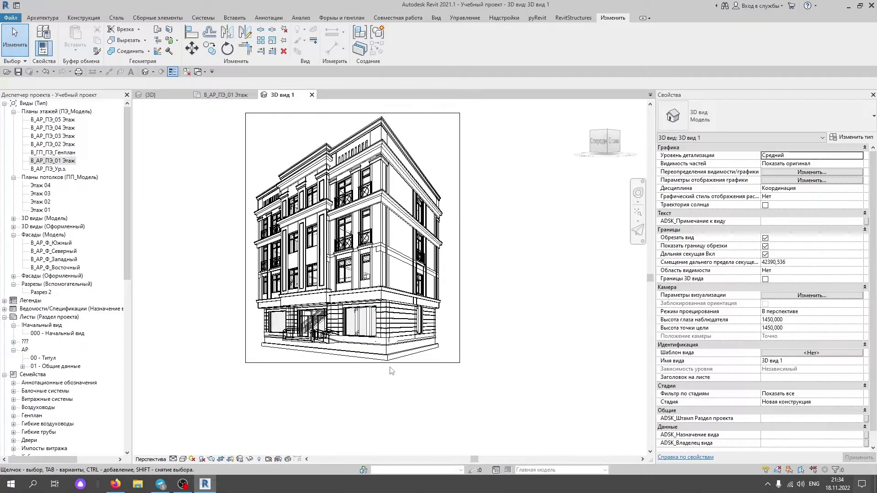
left_click(182, 459)
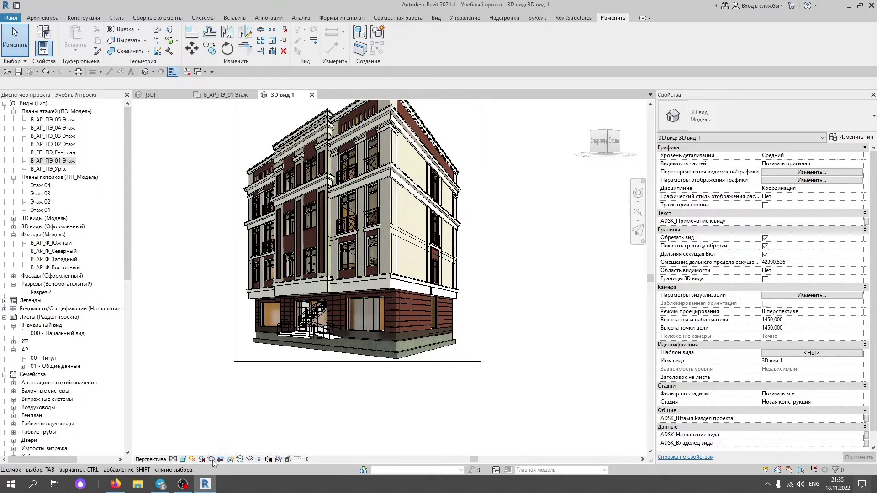
- Open the Rendering settings for 3D вид 1, set to Черновое quality at 539 × 572 pixels
left_click(212, 459)
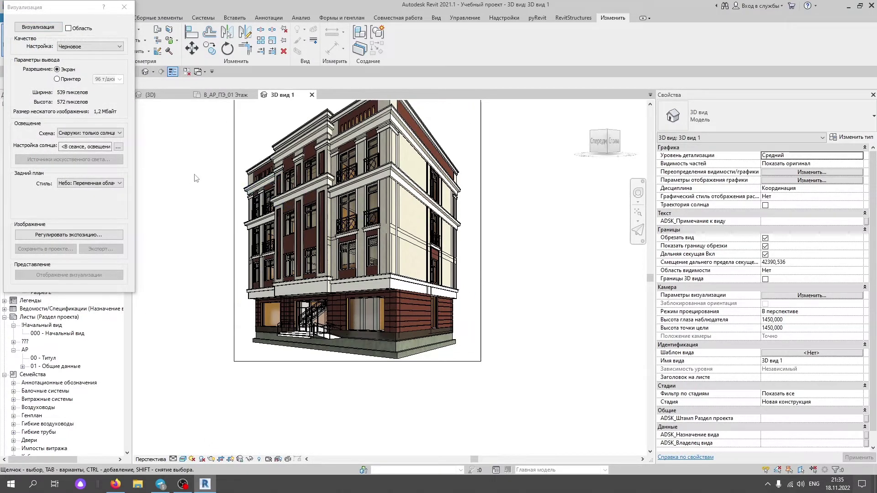
left_click_drag(83, 7, 80, 29)
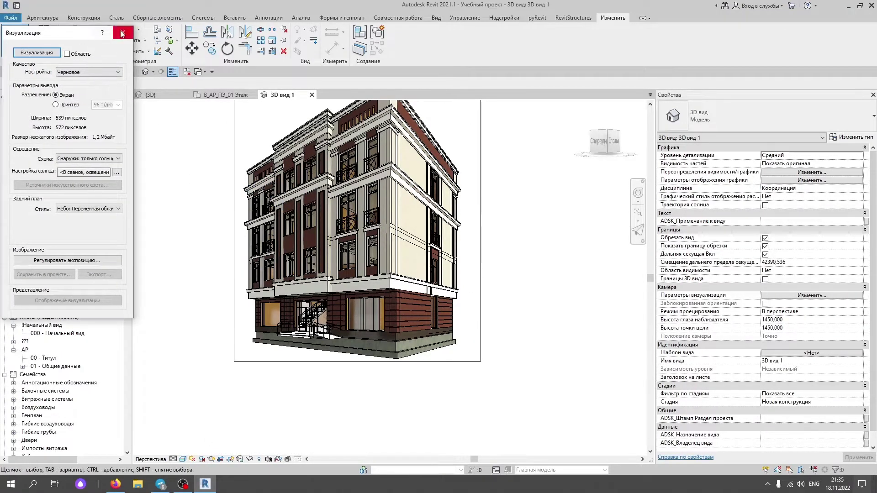
left_click(121, 29)
left_click(437, 17)
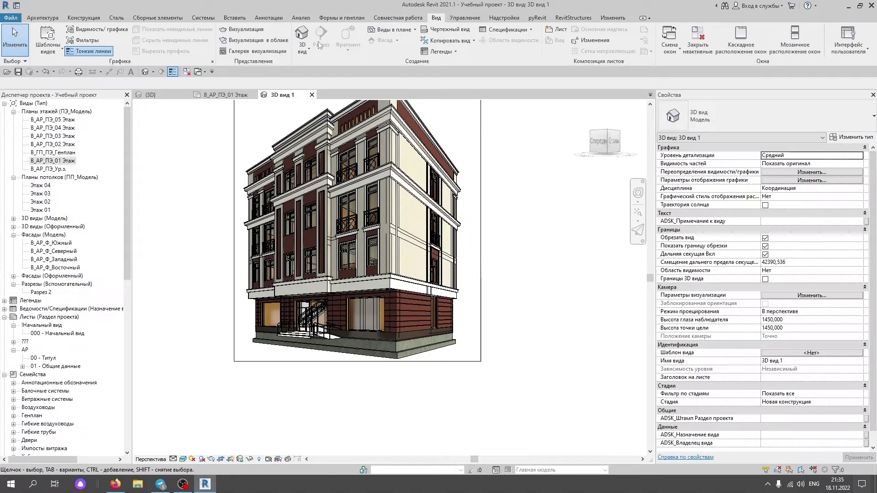
left_click(304, 49)
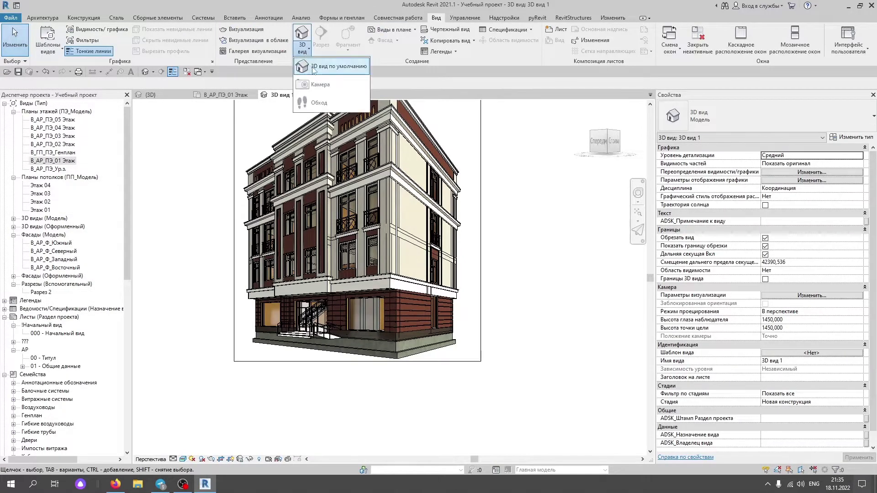
left_click(487, 147)
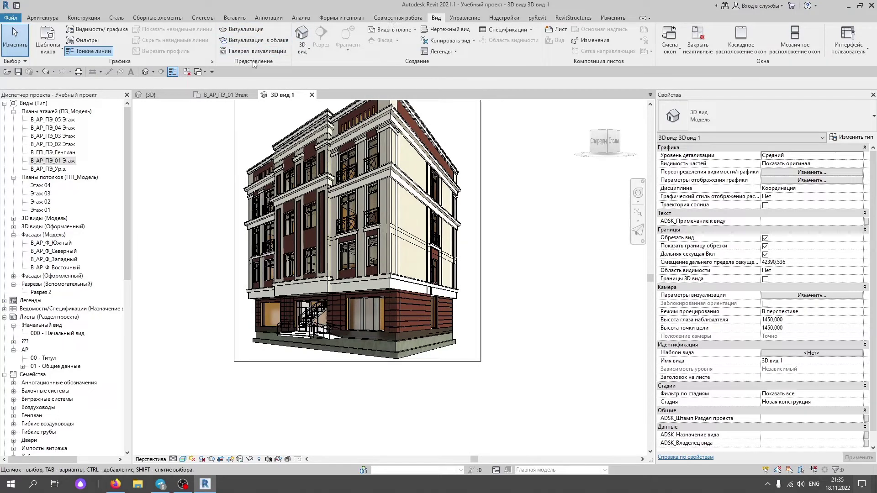
left_click(242, 30)
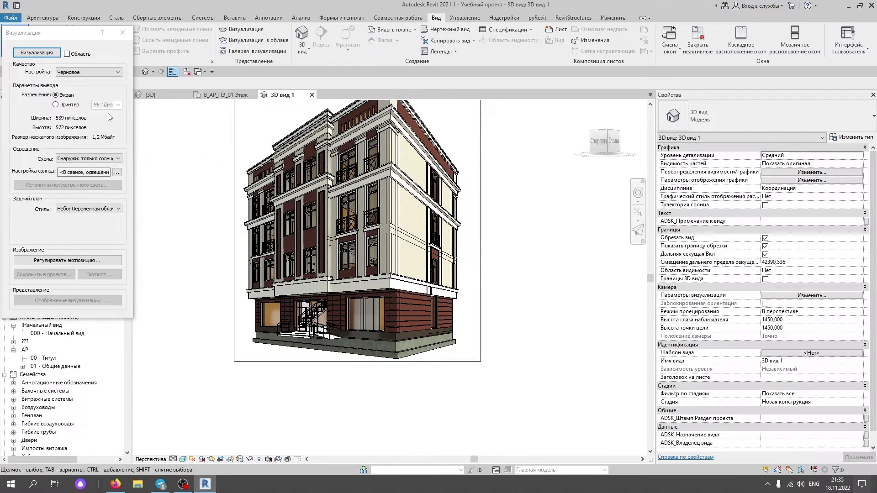
- Render 3D вид 1 at draft quality with exterior sun-only lighting, then pan to view the result
left_click(51, 53)
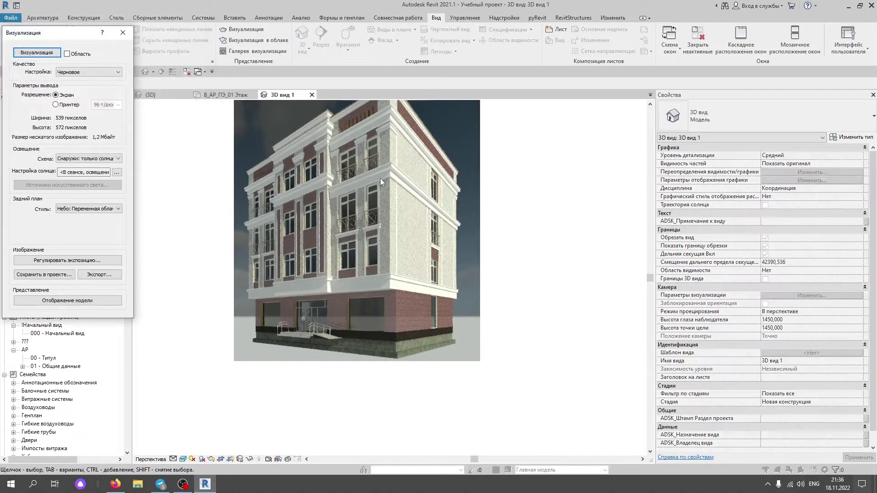
middle_click_drag(484, 283, 466, 342)
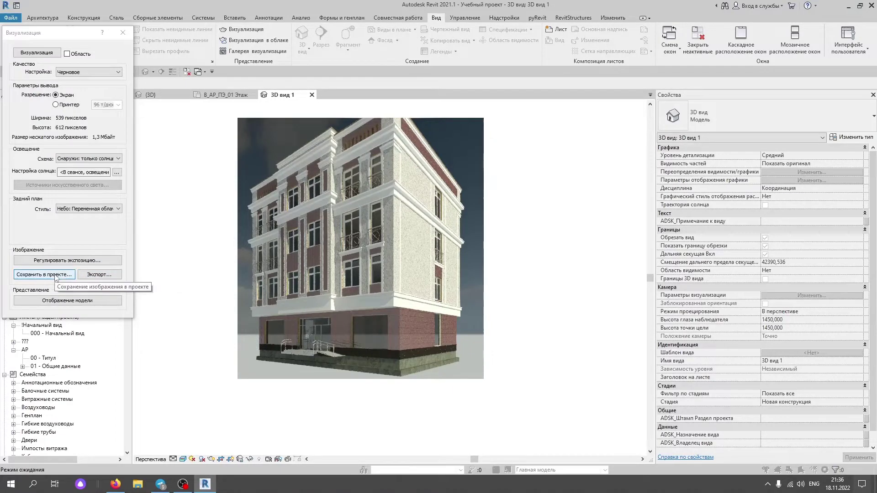
- Export the rendered image as a JPEG to the Desktop
left_click(95, 274)
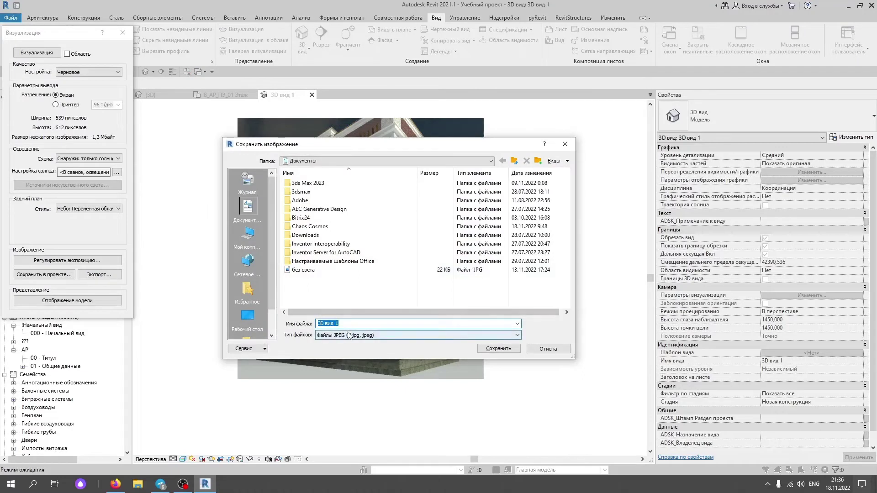
left_click(349, 335)
left_click(344, 326)
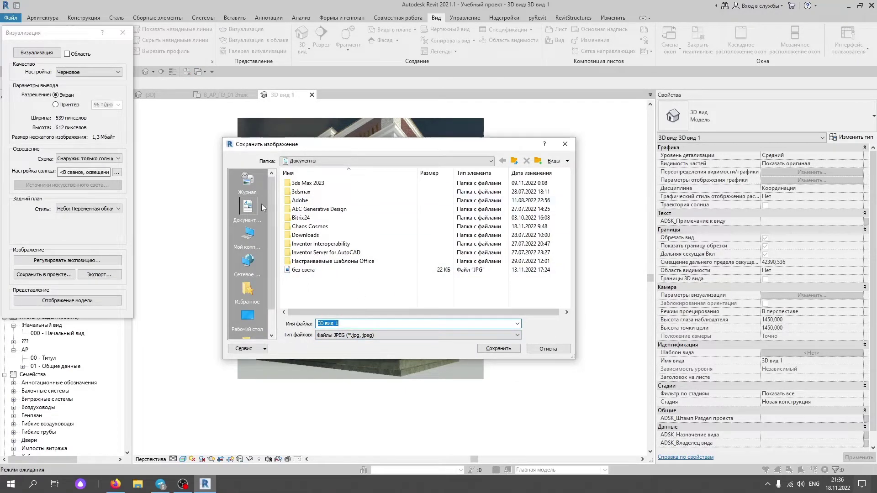
left_click(247, 316)
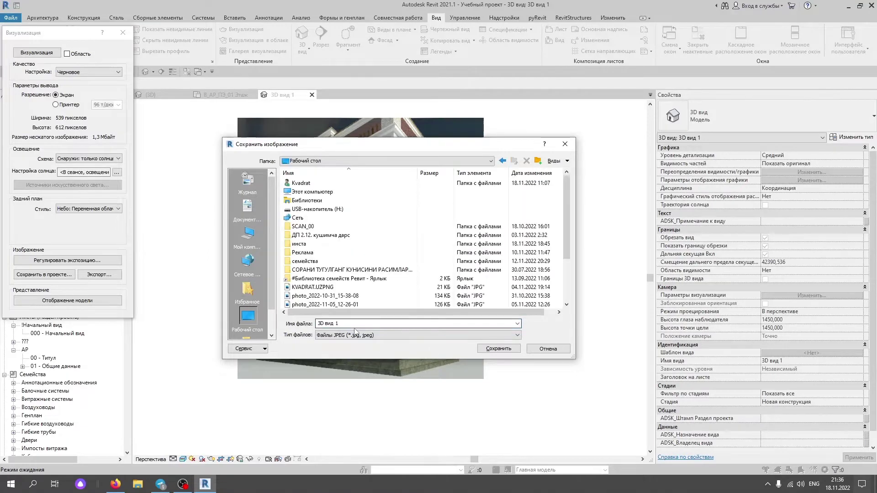
left_click(502, 349)
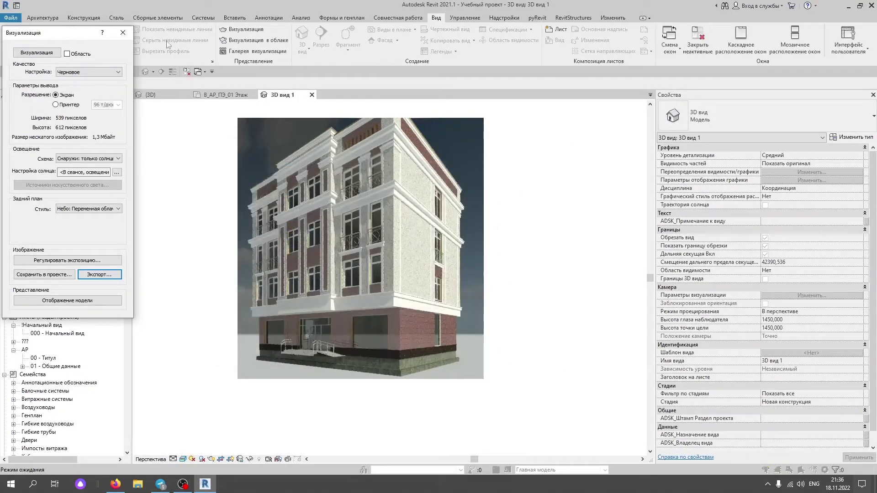
- Review the quality presets and lighting schemes, keeping them unchanged, and close the Rendering dialog
left_click(70, 76)
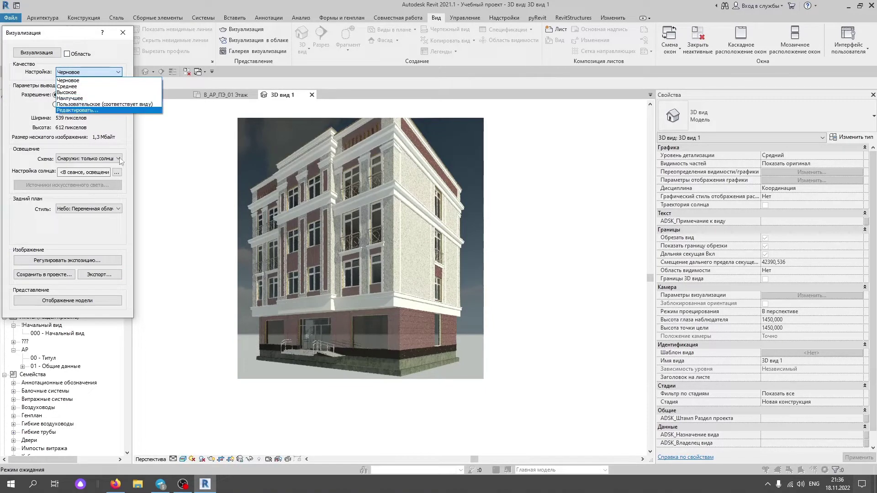
left_click(167, 205)
left_click(79, 160)
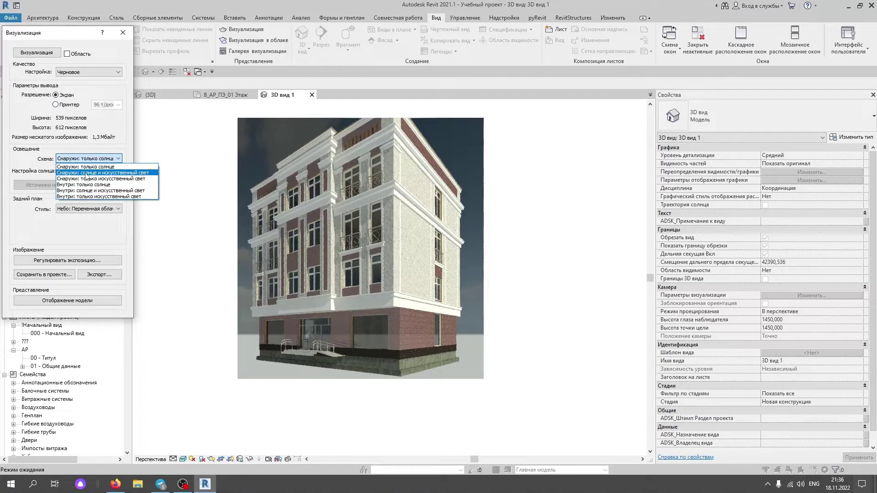
left_click(151, 155)
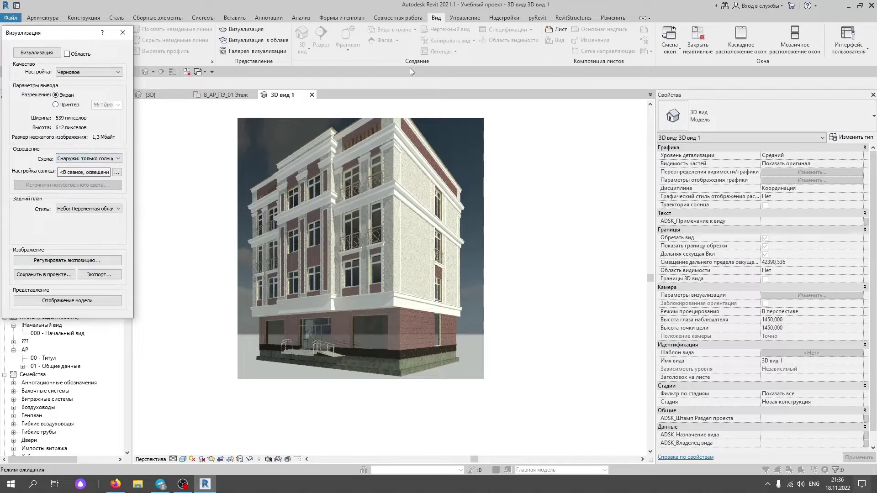
left_click(122, 33)
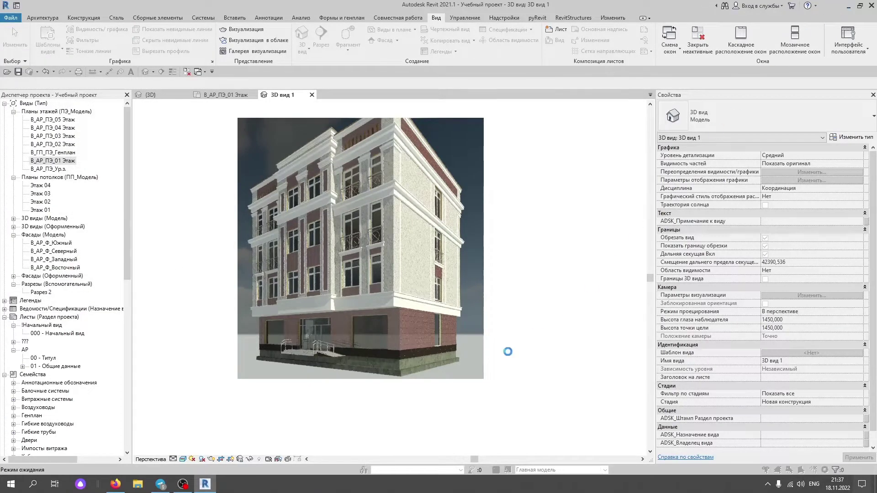
- Open the saved 3D вид 1.jpg from the desktop to check it, then restore Revit
left_click(203, 484)
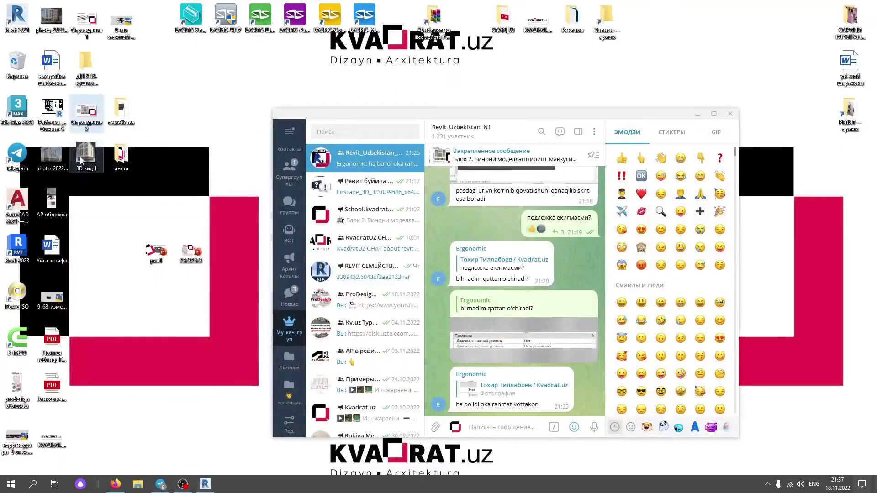
double_click(85, 155)
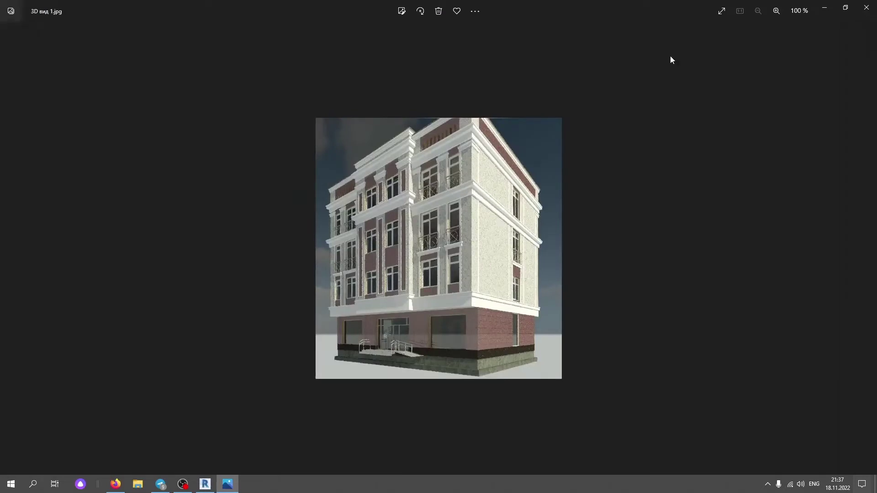
left_click(867, 8)
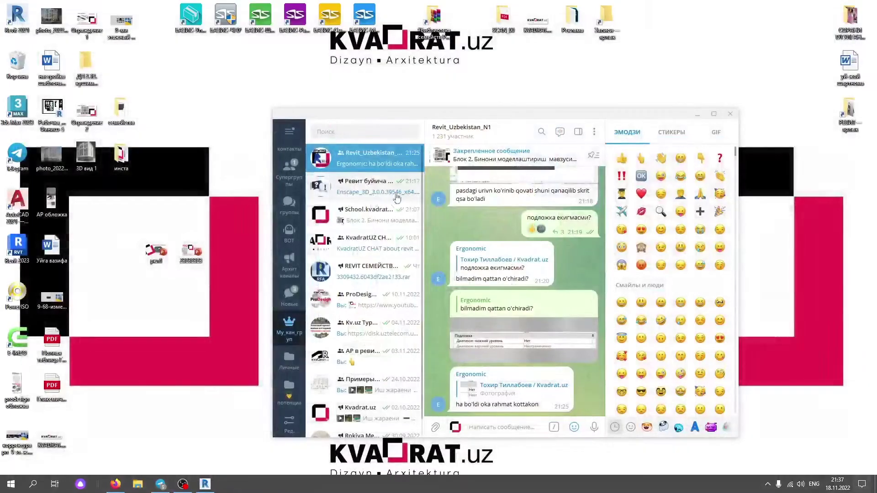
left_click(205, 484)
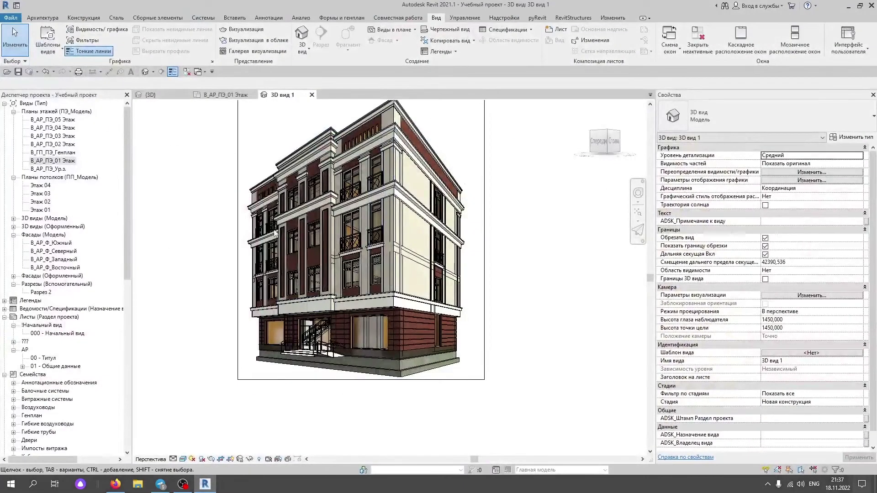
- Pan the 3D вид 1 view of the building
middle_click_drag(327, 289, 333, 277)
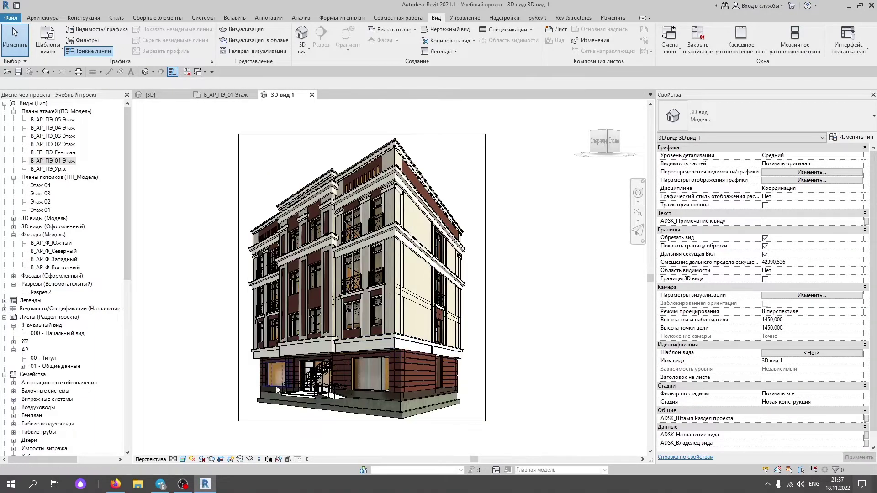
left_click(115, 485)
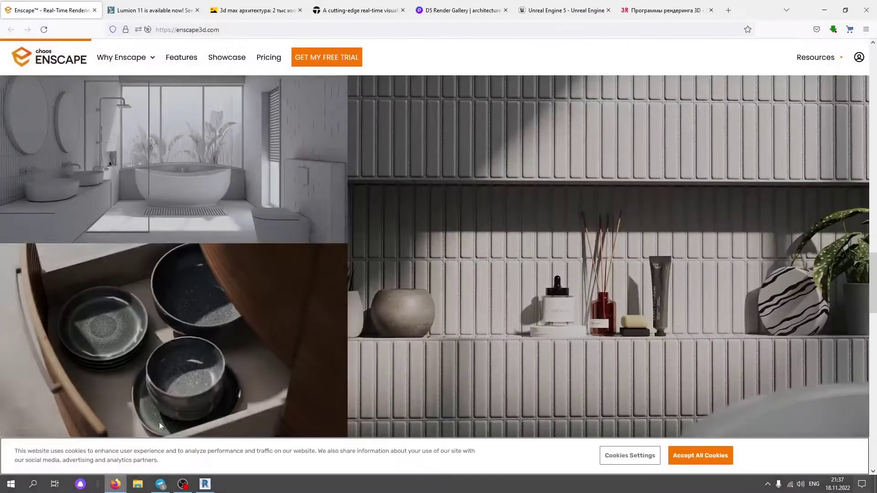
scroll(291, 253, "down", 3)
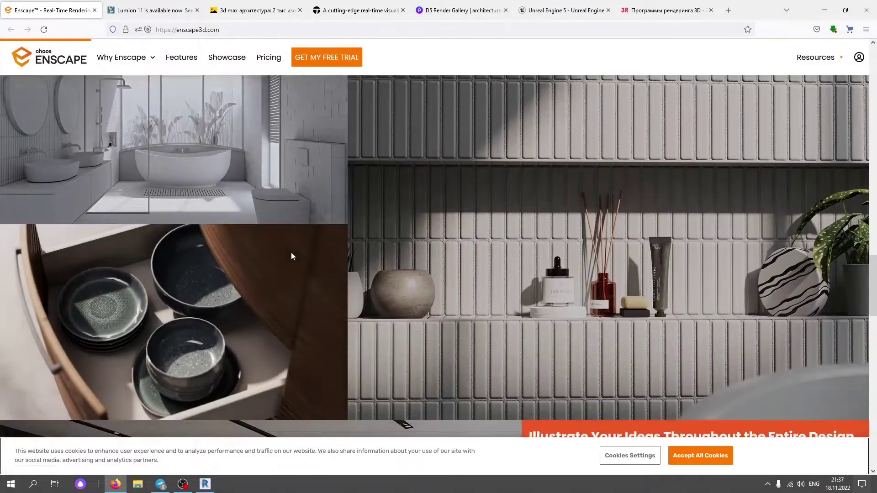
scroll(292, 256, "up", 4)
scroll(292, 253, "up", 3)
scroll(291, 251, "up", 5)
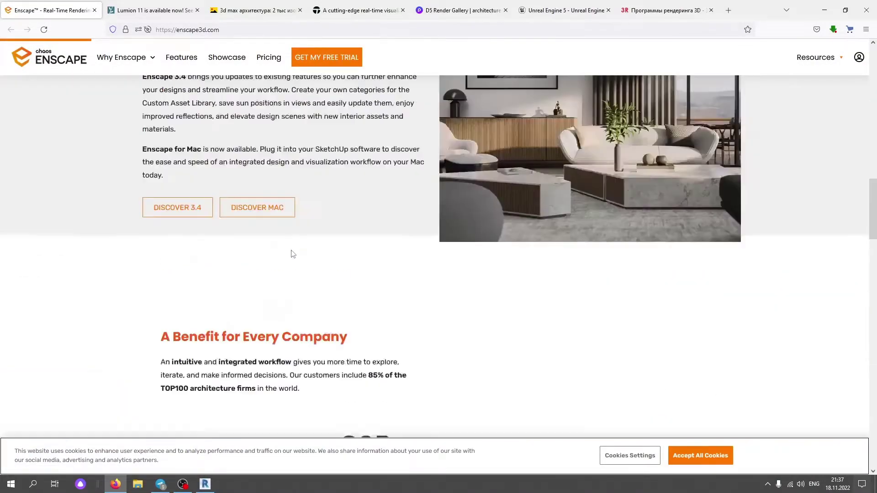
scroll(292, 251, "up", 3)
scroll(292, 251, "down", 5)
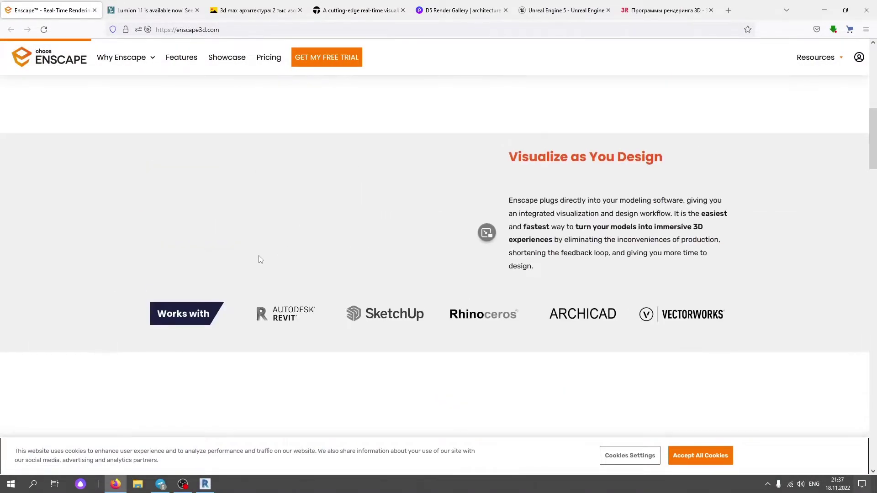
scroll(271, 217, "down", 2)
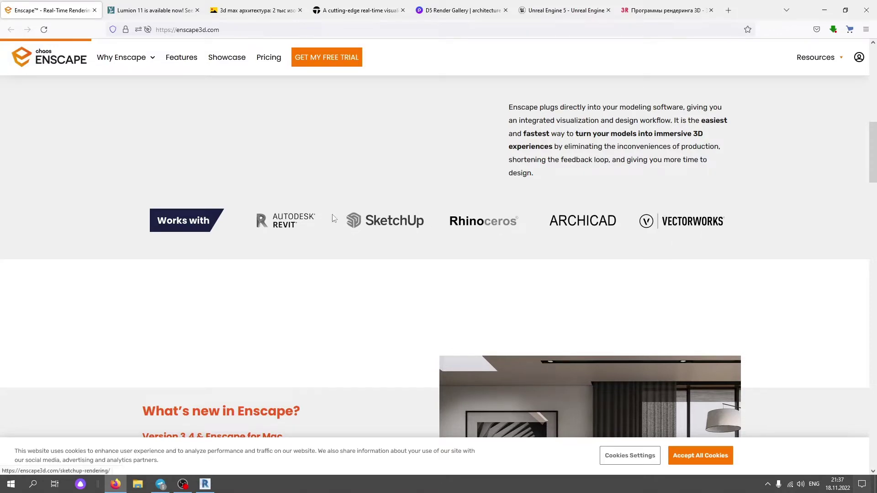
scroll(503, 230, "down", 5)
scroll(504, 229, "down", 2)
scroll(504, 234, "down", 4)
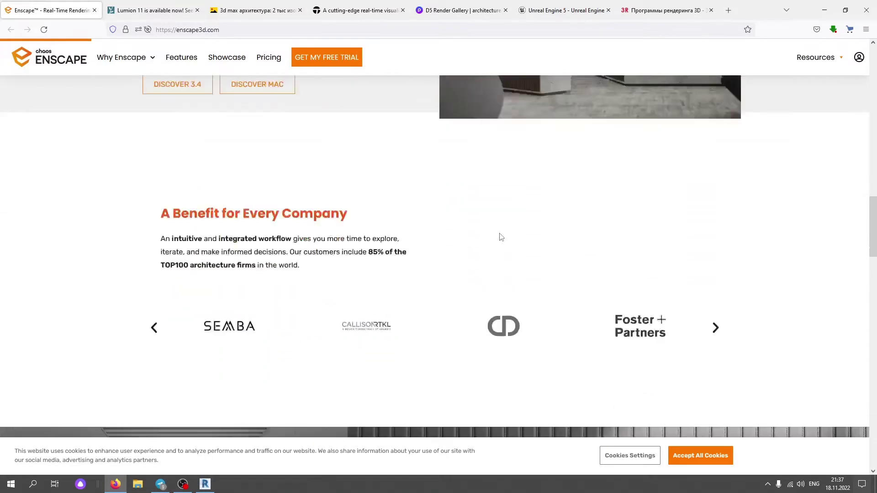
scroll(501, 238, "up", 3)
scroll(528, 205, "down", 4)
scroll(525, 207, "down", 6)
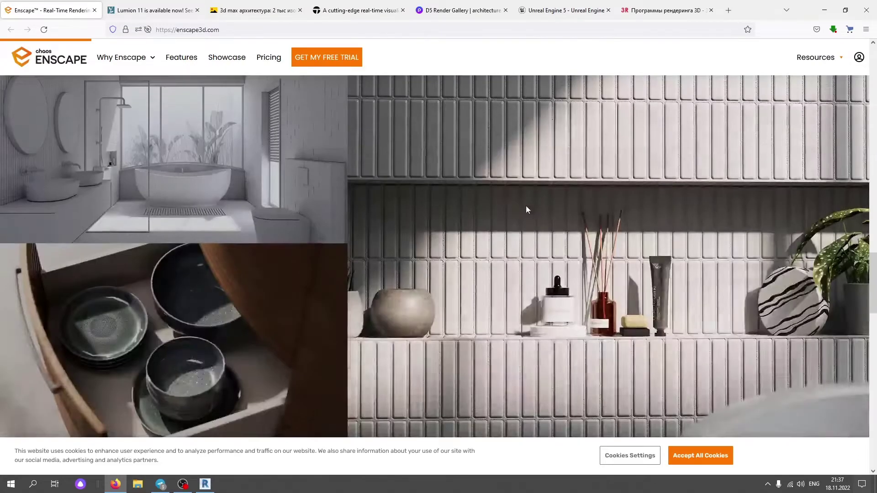
scroll(447, 268, "down", 3)
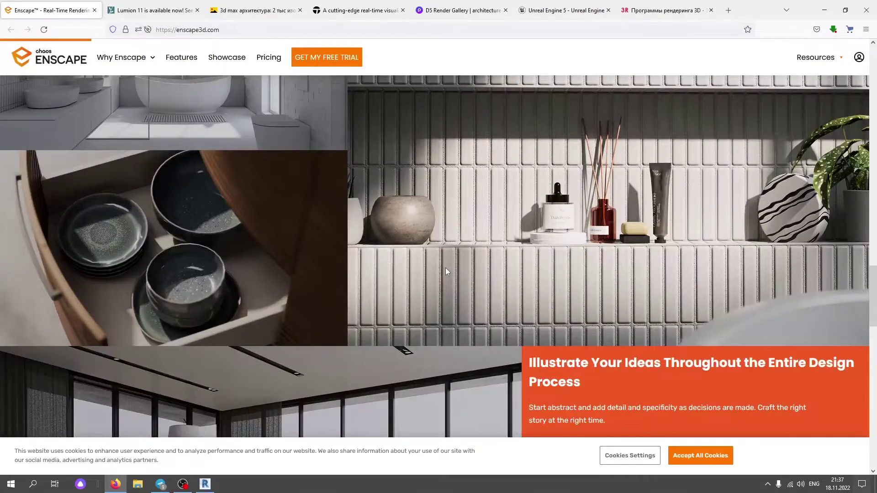
scroll(447, 270, "down", 2)
scroll(446, 271, "down", 3)
scroll(446, 268, "down", 3)
scroll(443, 267, "down", 2)
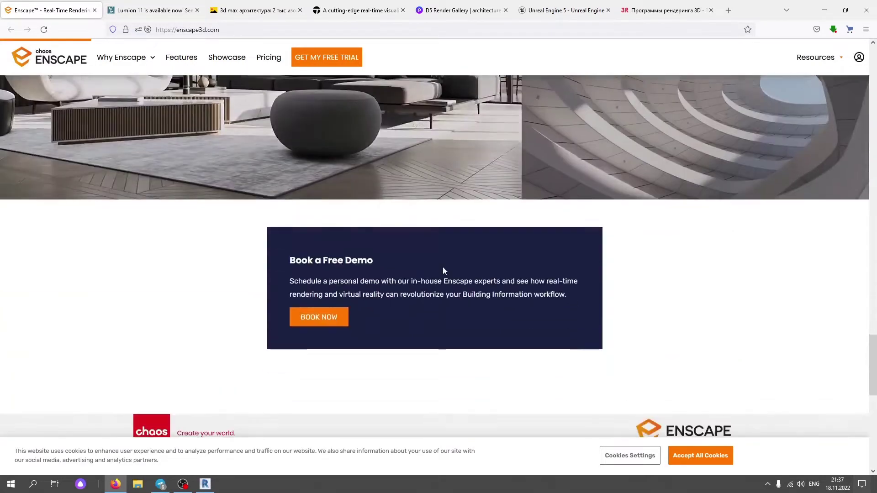
scroll(443, 267, "down", 2)
scroll(443, 267, "down", 3)
scroll(442, 271, "up", 4)
scroll(443, 271, "up", 3)
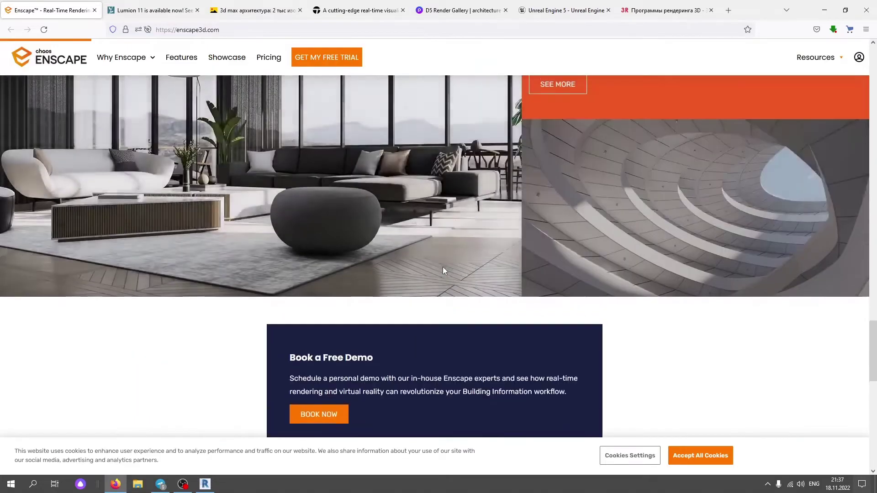
scroll(443, 271, "up", 1)
scroll(443, 271, "up", 1)
scroll(443, 268, "up", 1)
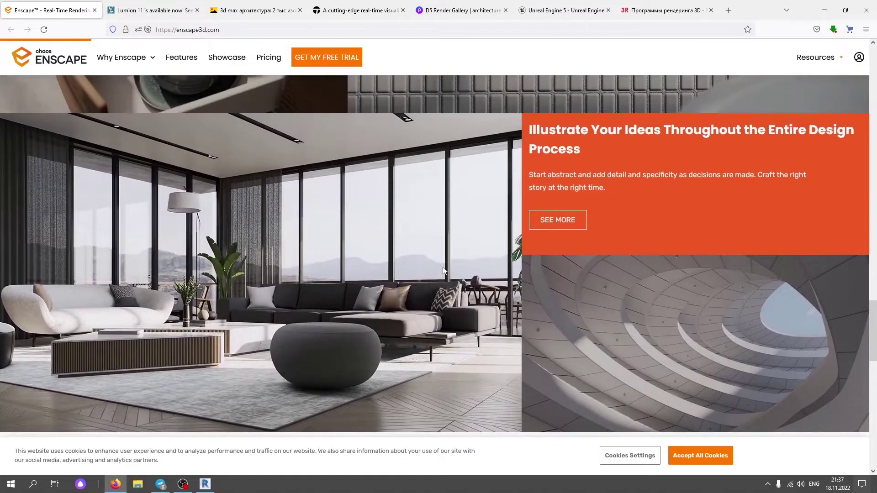
scroll(442, 267, "up", 3)
scroll(442, 267, "up", 2)
scroll(442, 271, "up", 3)
scroll(443, 271, "up", 3)
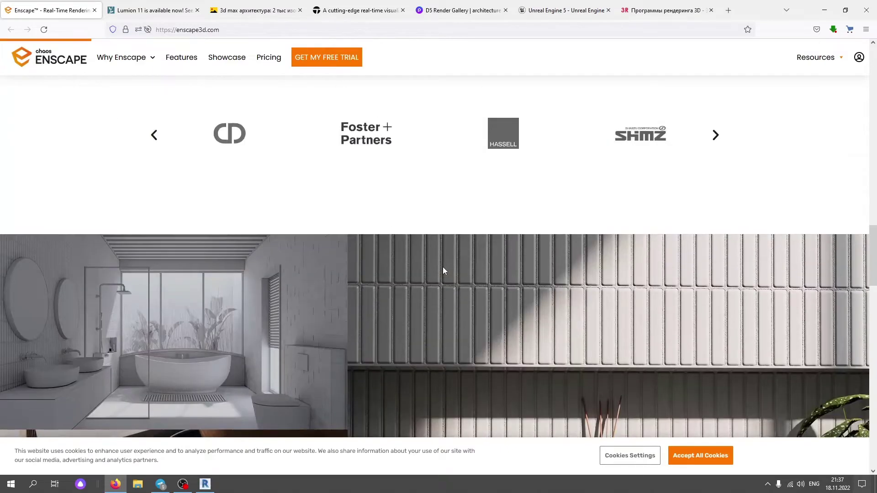
scroll(467, 290, "down", 3)
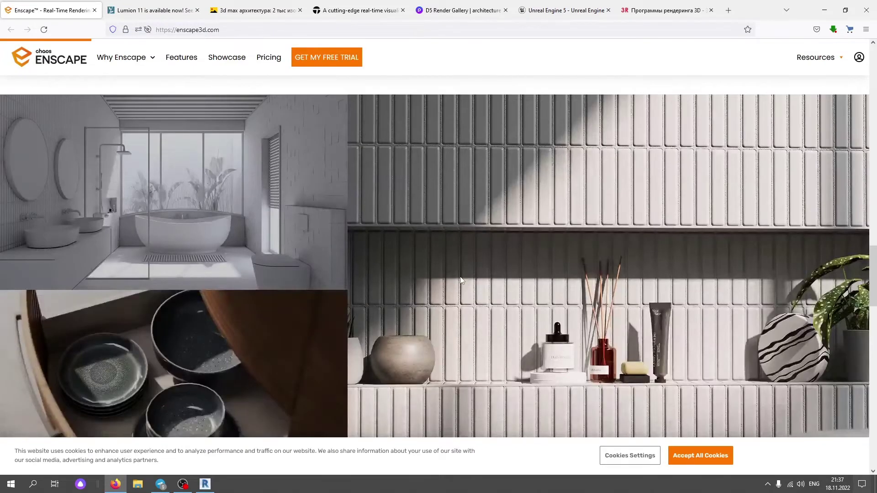
scroll(463, 275, "down", 3)
scroll(368, 220, "up", 1)
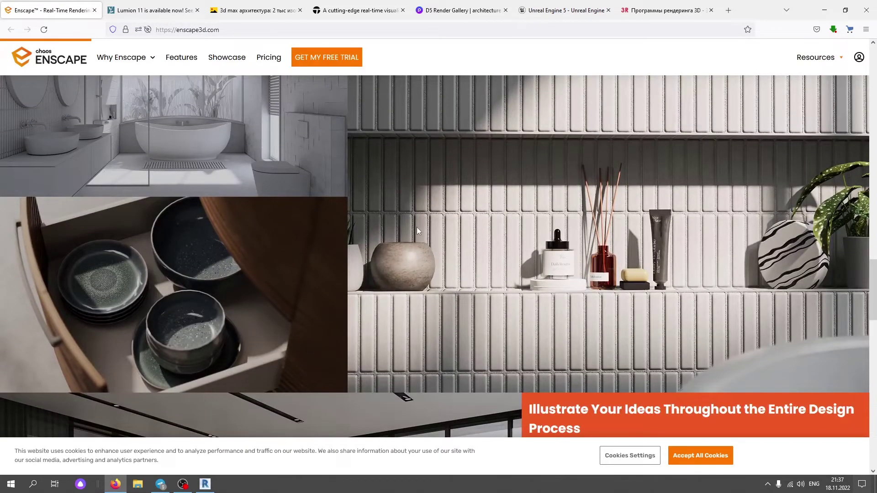
scroll(353, 259, "up", 3)
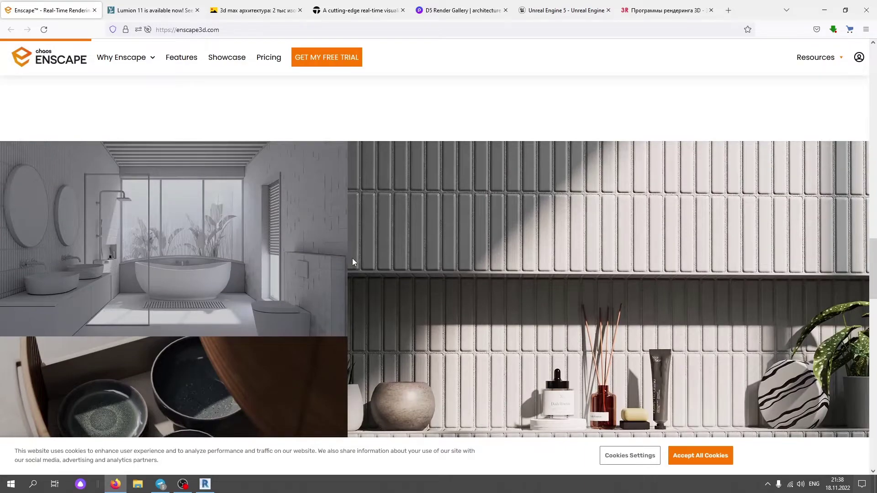
scroll(350, 257, "down", 2)
scroll(350, 257, "down", 1)
scroll(350, 258, "down", 2)
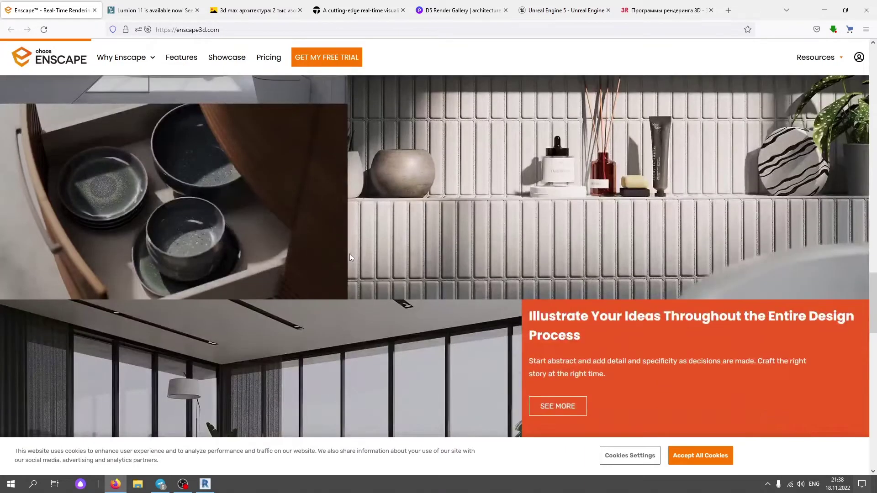
scroll(349, 254, "down", 3)
scroll(349, 254, "down", 3)
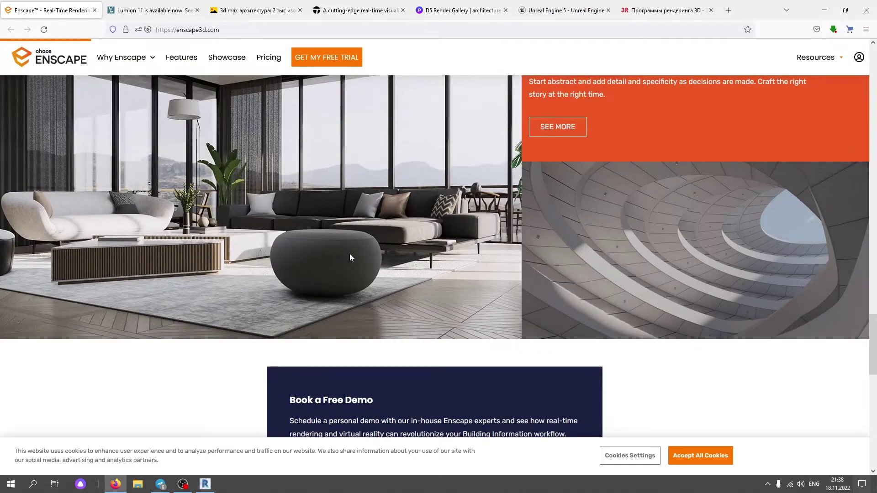
scroll(350, 254, "up", 3)
scroll(349, 254, "up", 1)
scroll(350, 253, "up", 3)
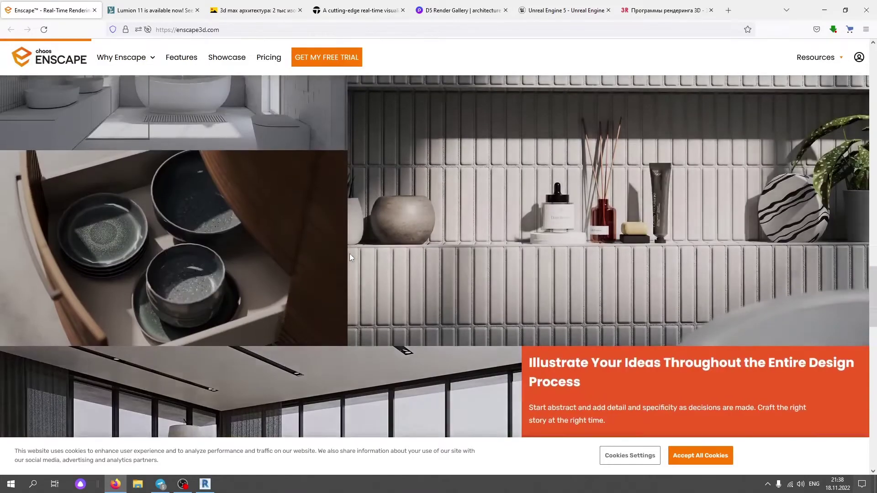
scroll(349, 253, "up", 3)
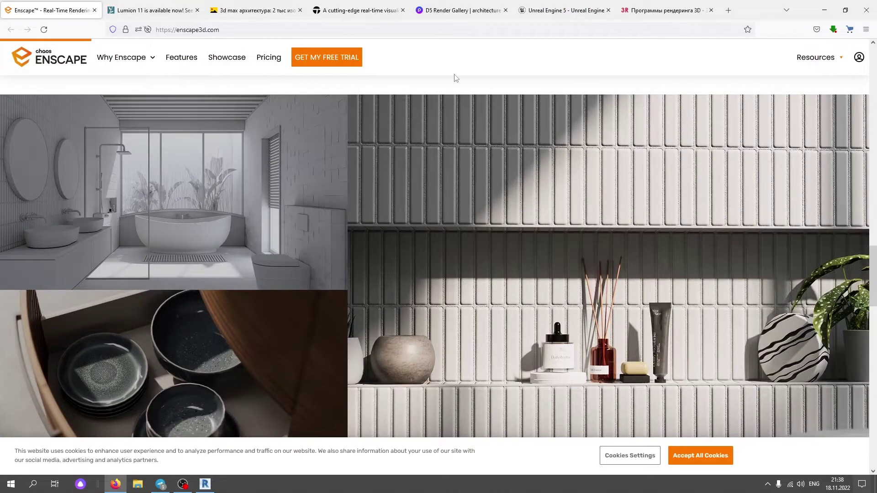
scroll(251, 171, "up", 2)
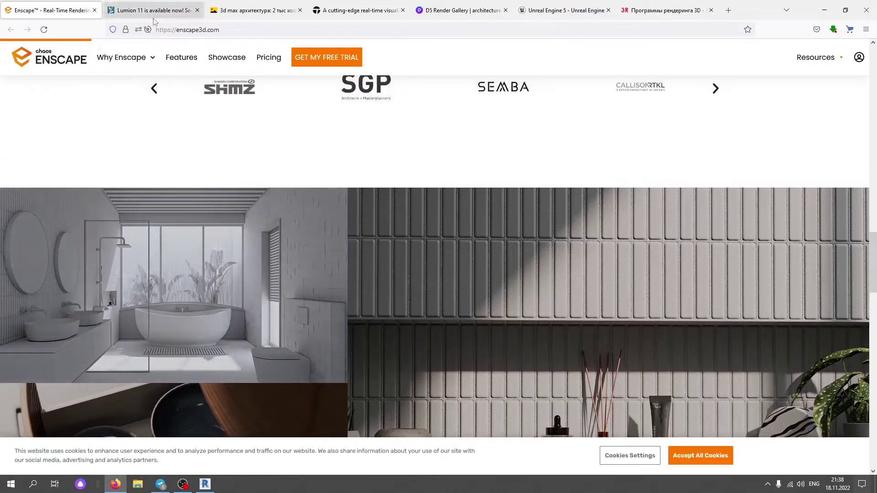
- Scroll through the Lumion 11 blog post's Pro feature sections, then switch to the Yandex 3d max архитектура tab
left_click(151, 10)
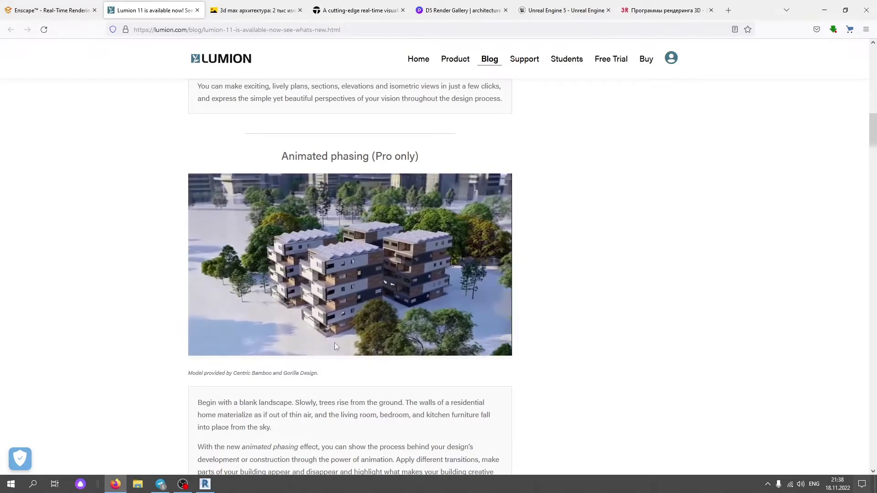
scroll(335, 343, "down", 3)
scroll(335, 345, "down", 5)
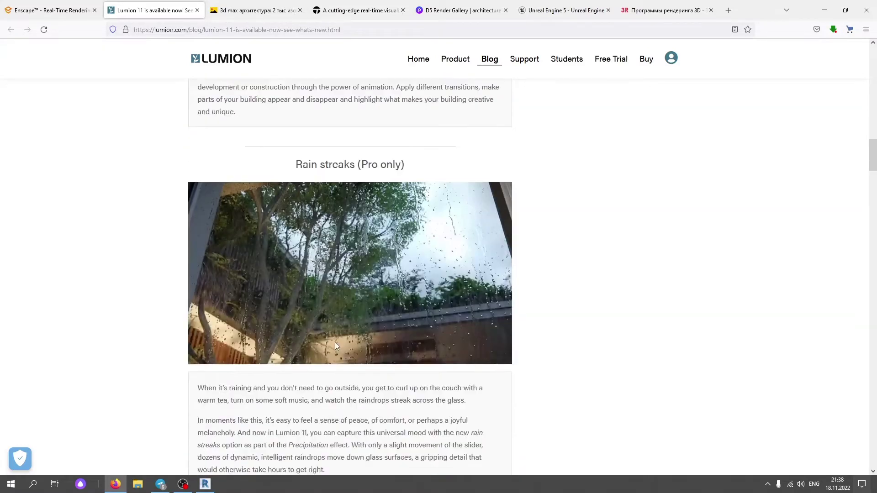
scroll(301, 306, "down", 4)
scroll(313, 312, "down", 4)
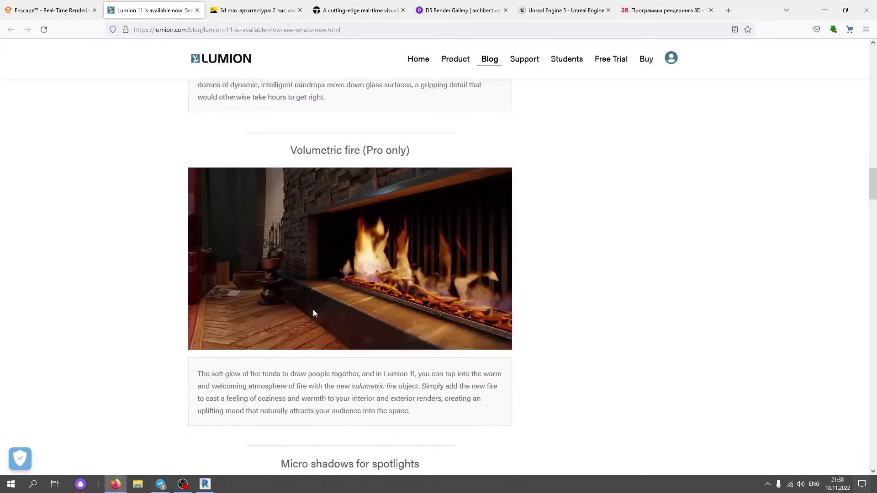
scroll(313, 313, "down", 6)
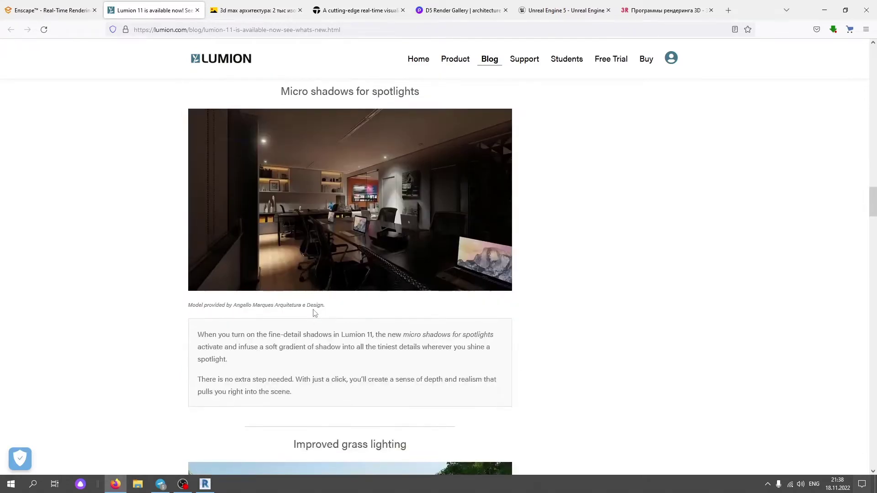
scroll(314, 313, "down", 4)
scroll(314, 309, "down", 4)
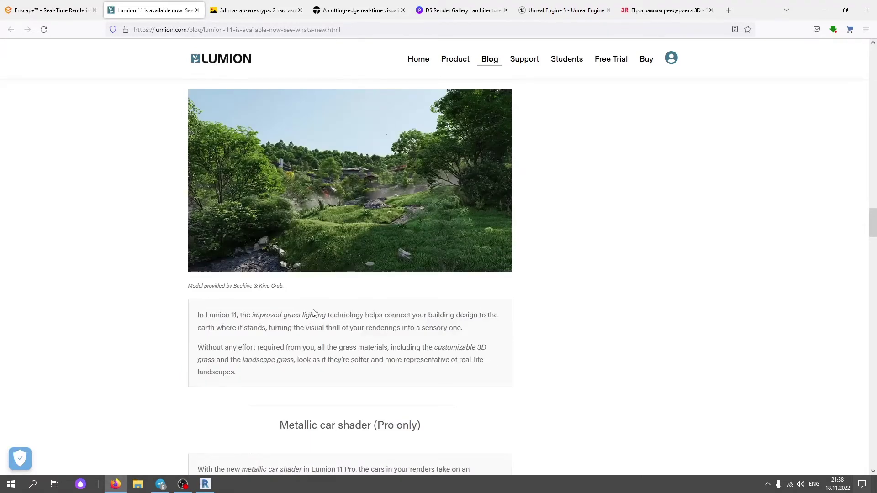
left_click(263, 11)
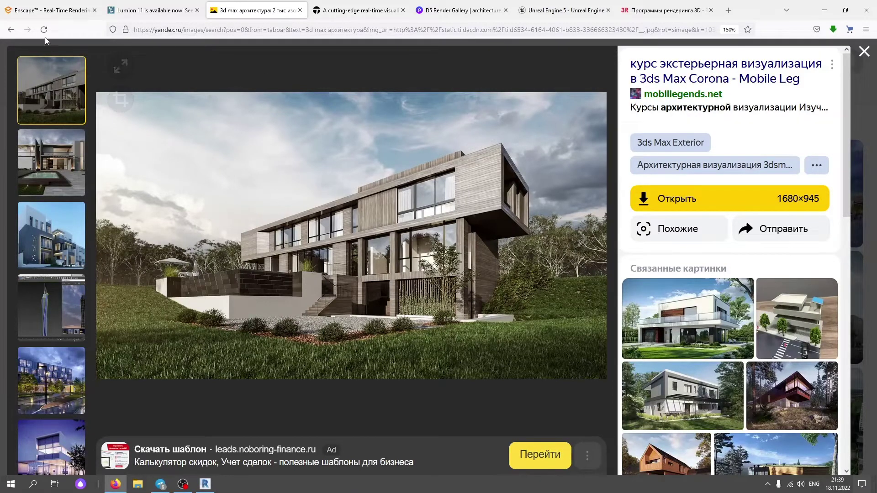
mouse_move(519, 295)
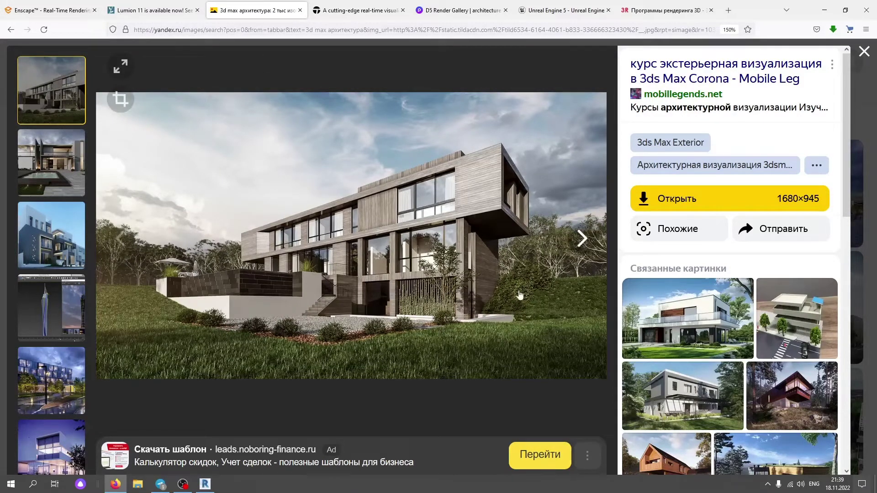
- Advance three images through the 3d max architecture results to the skyscraper render
left_click(367, 248)
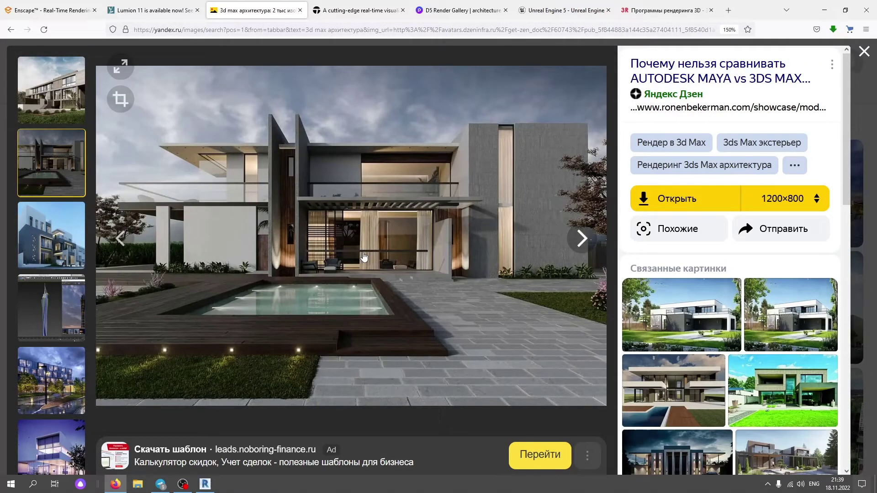
left_click(364, 257)
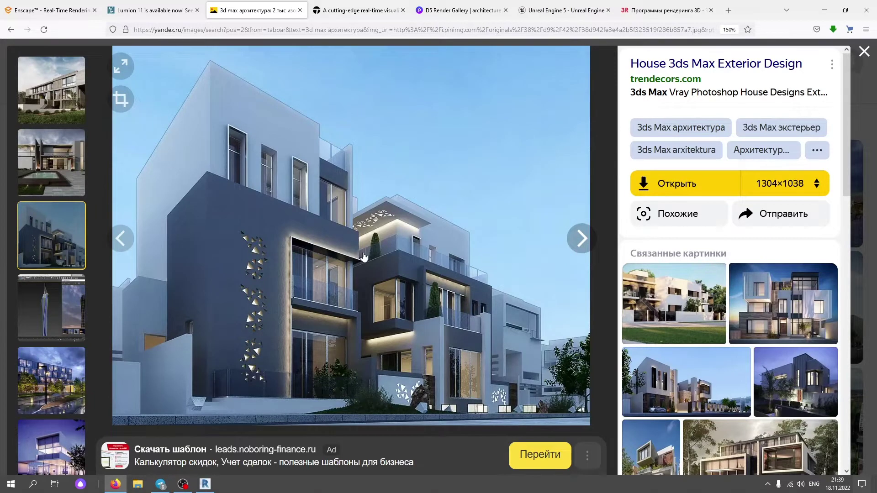
left_click(364, 256)
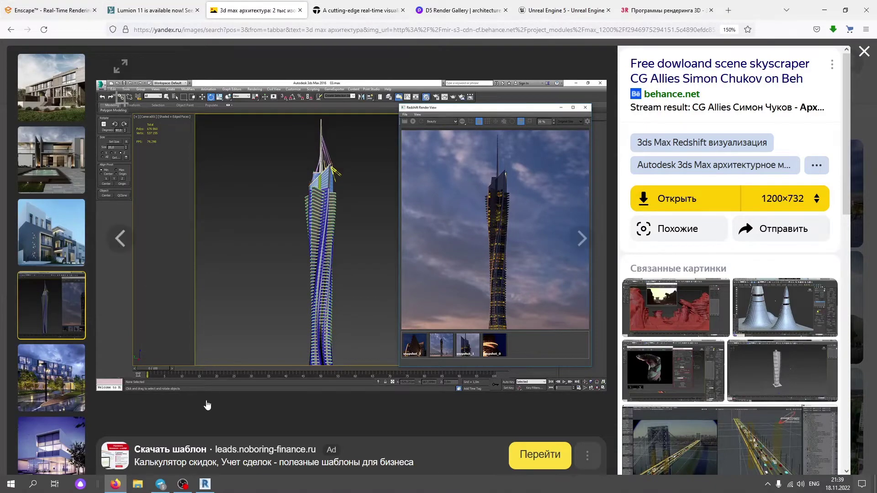
- Briefly check the Revit window, return to Firefox, and show the Twinmotion tab
left_click(209, 487)
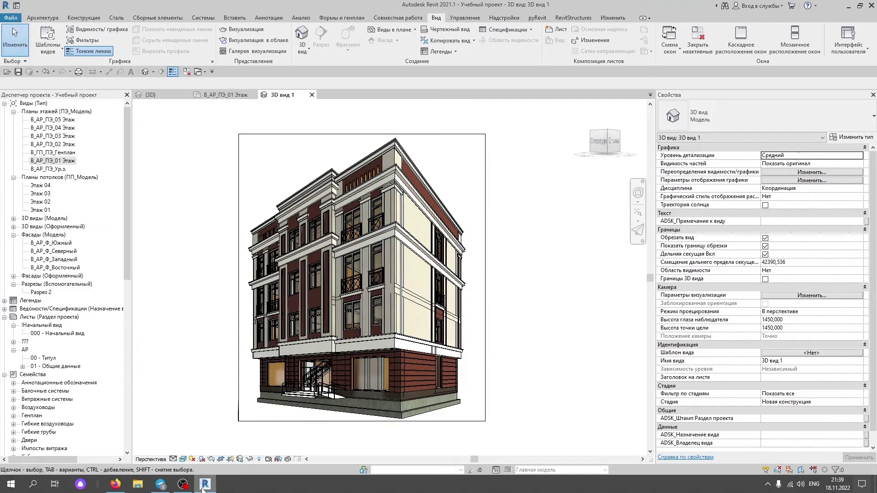
left_click(126, 489)
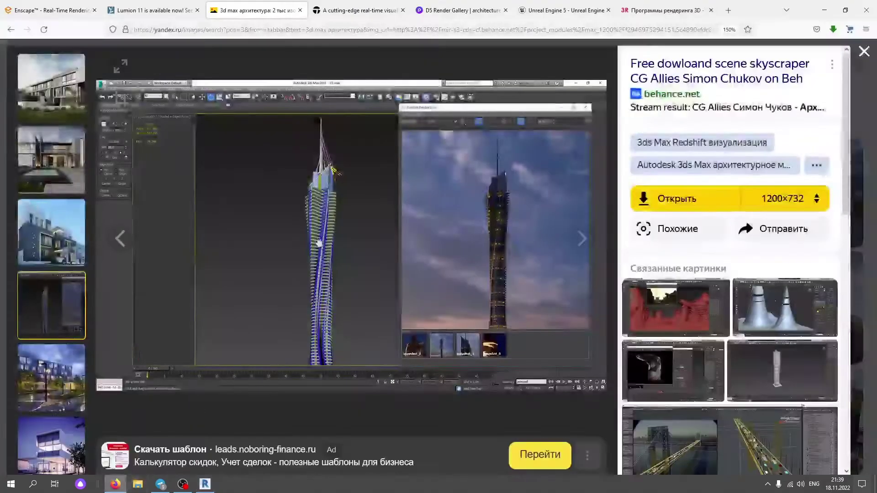
left_click(330, 14)
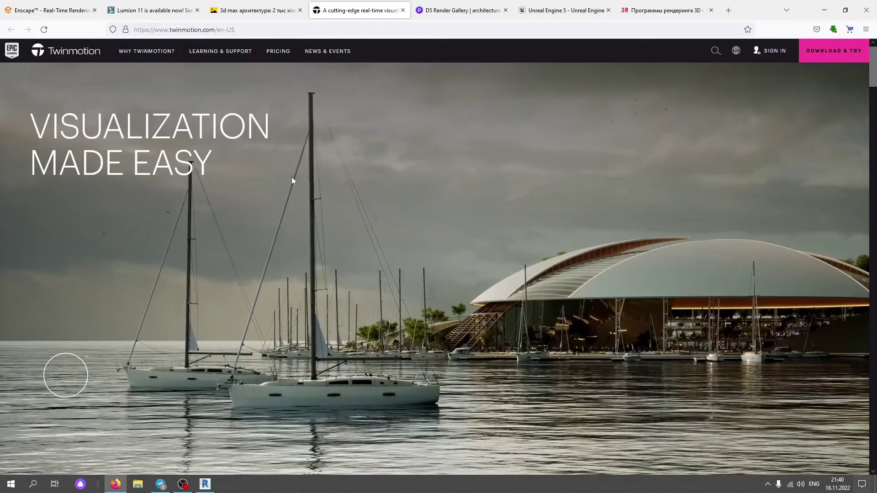
- Scroll the Twinmotion home page down to 'Easily sync your design projects', then back to the top
scroll(291, 178, "down", 3)
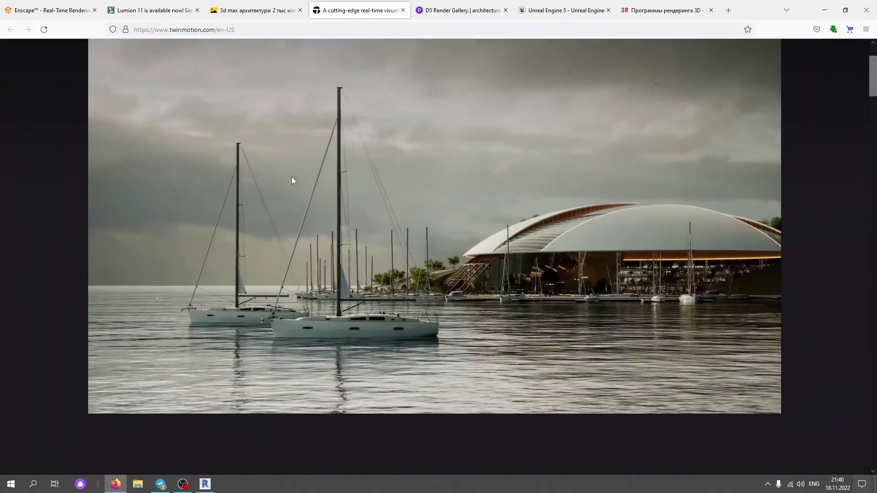
scroll(291, 181, "down", 3)
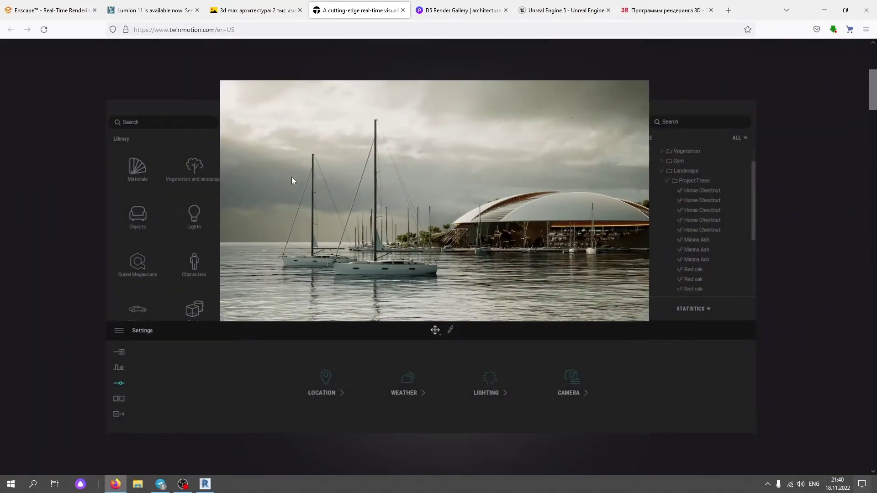
scroll(291, 180, "down", 3)
scroll(292, 180, "down", 3)
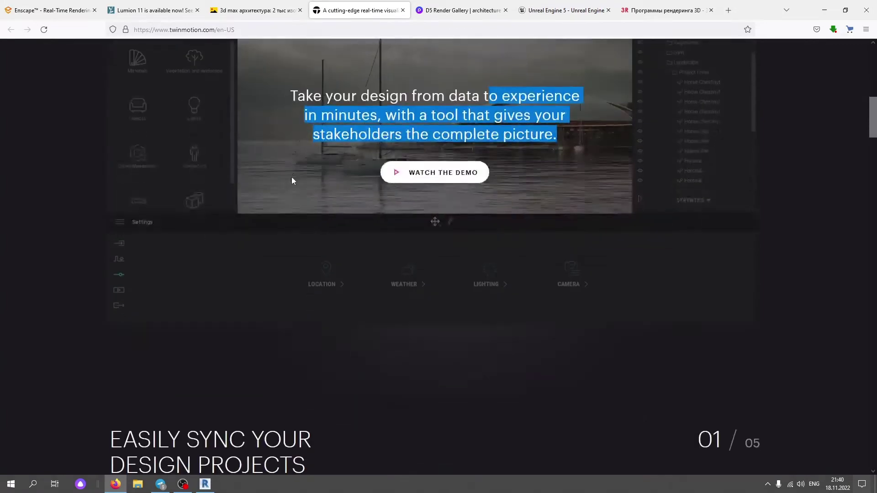
scroll(291, 180, "down", 3)
scroll(291, 180, "down", 5)
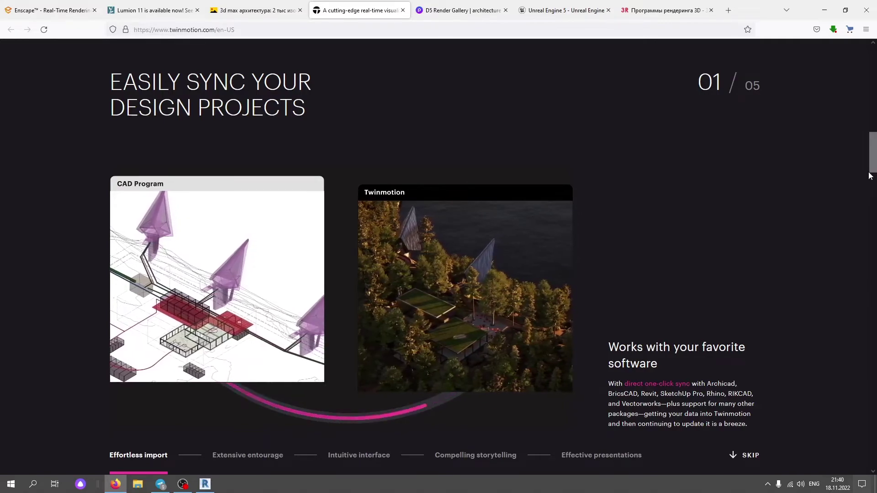
left_click_drag(871, 170, 870, 67)
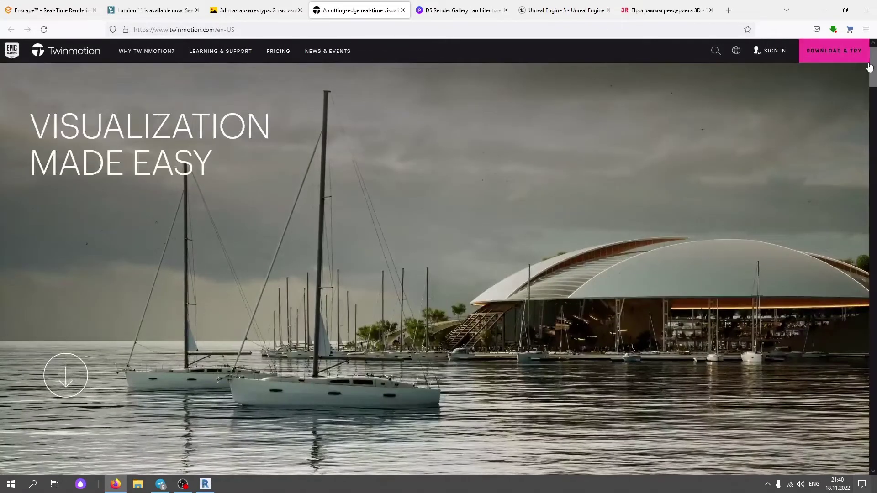
- Browse the rest of the D5 Render gallery renders, then bring up the Unreal Engine 5 page
left_click(456, 10)
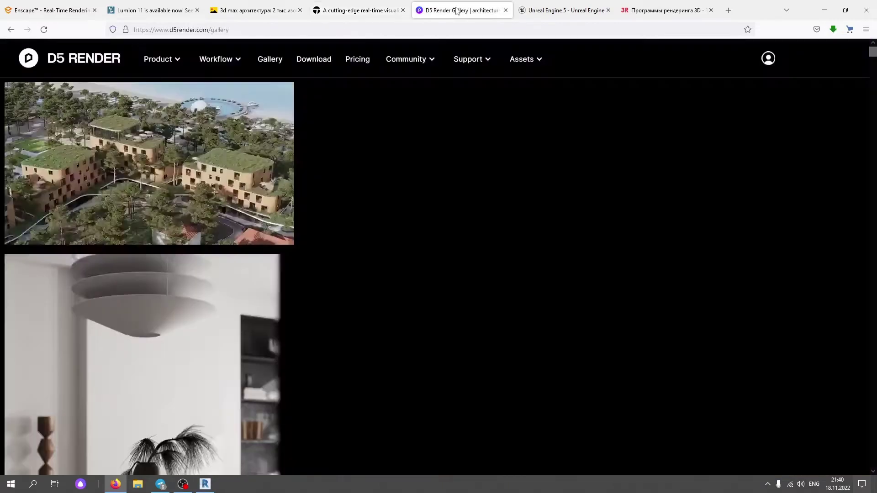
scroll(288, 234, "down", 2)
scroll(287, 236, "down", 3)
scroll(287, 236, "down", 7)
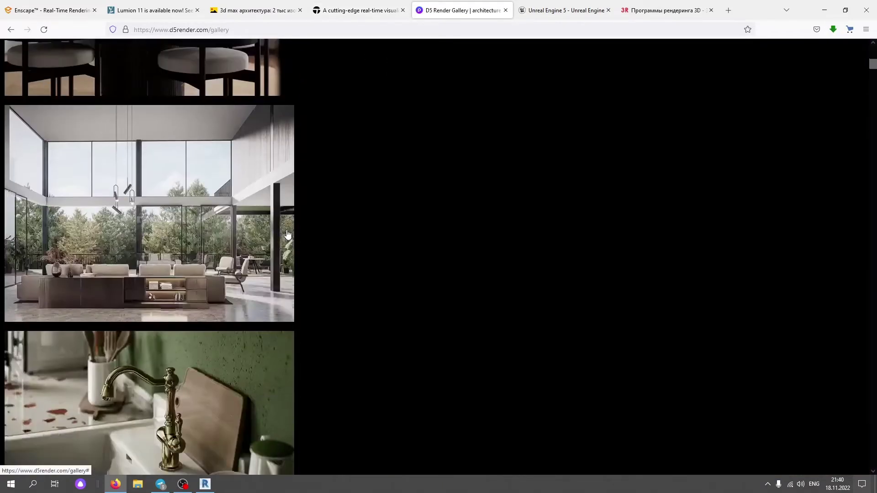
scroll(287, 235, "down", 4)
scroll(287, 235, "down", 3)
scroll(288, 236, "down", 4)
scroll(287, 235, "down", 3)
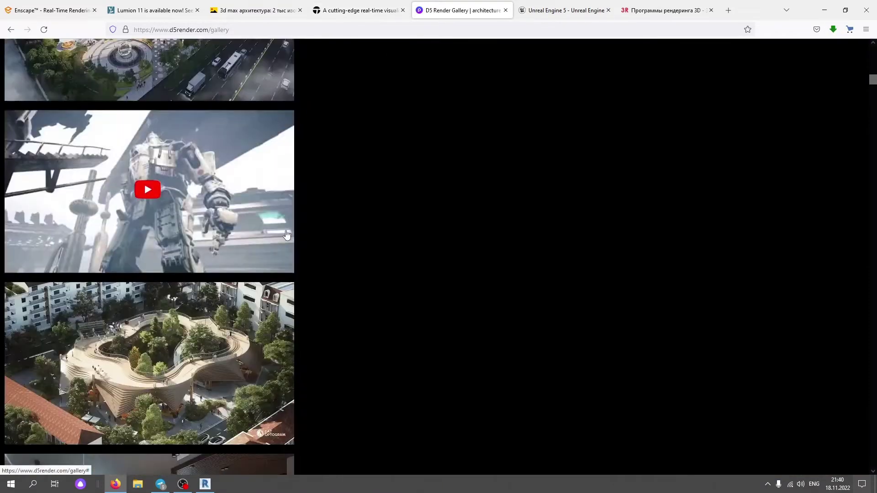
scroll(209, 306, "down", 3)
scroll(210, 311, "down", 3)
scroll(215, 315, "down", 2)
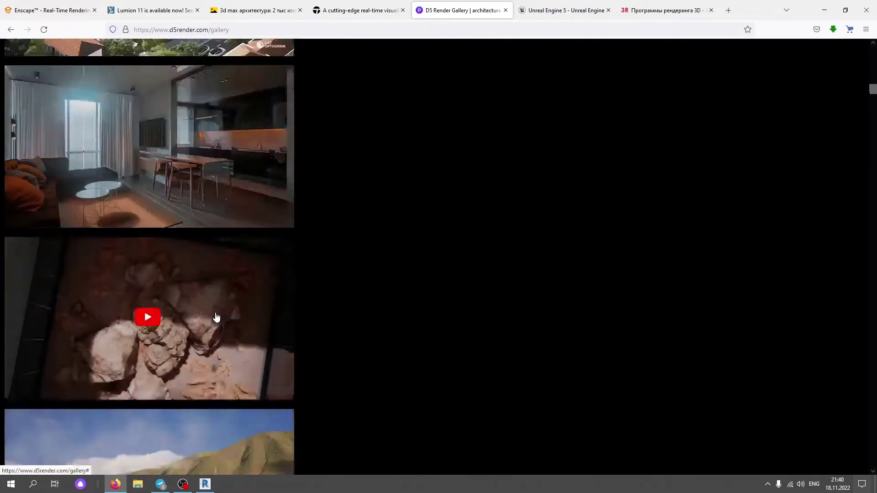
scroll(214, 315, "down", 4)
scroll(216, 317, "down", 1)
scroll(216, 318, "down", 3)
scroll(214, 313, "down", 3)
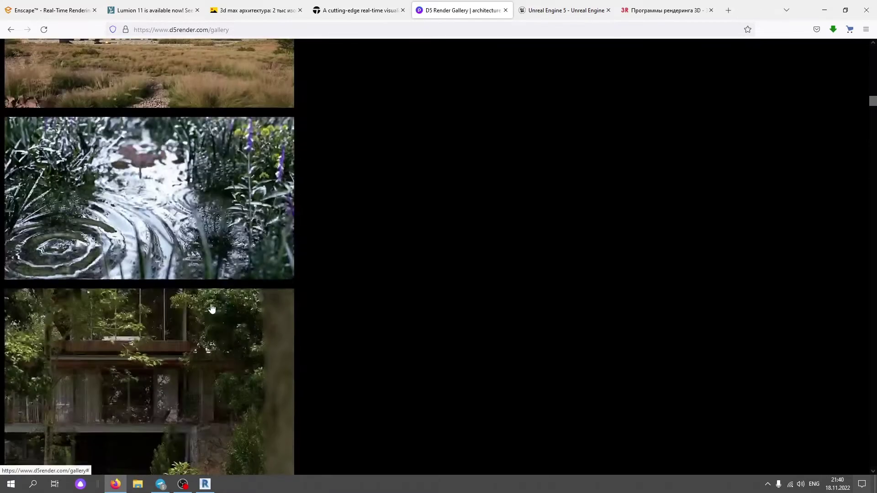
scroll(211, 310, "down", 3)
scroll(164, 311, "down", 3)
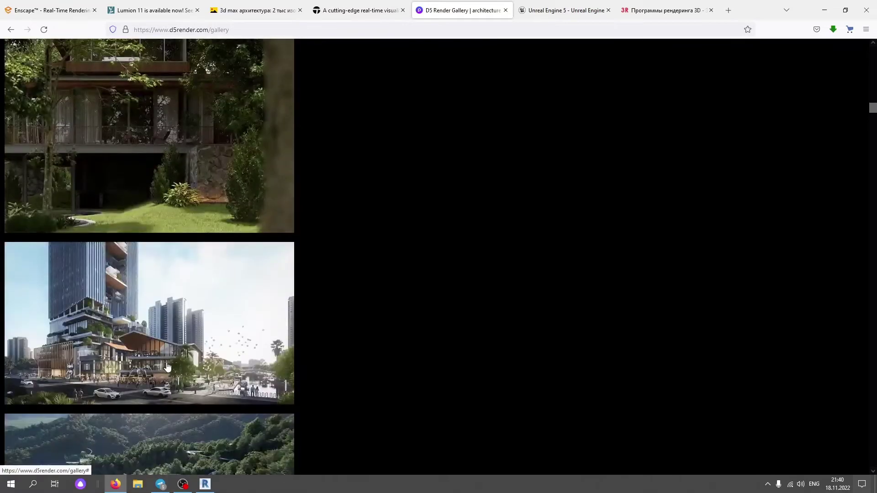
scroll(155, 332, "down", 3)
scroll(159, 335, "down", 3)
scroll(399, 71, "down", 3)
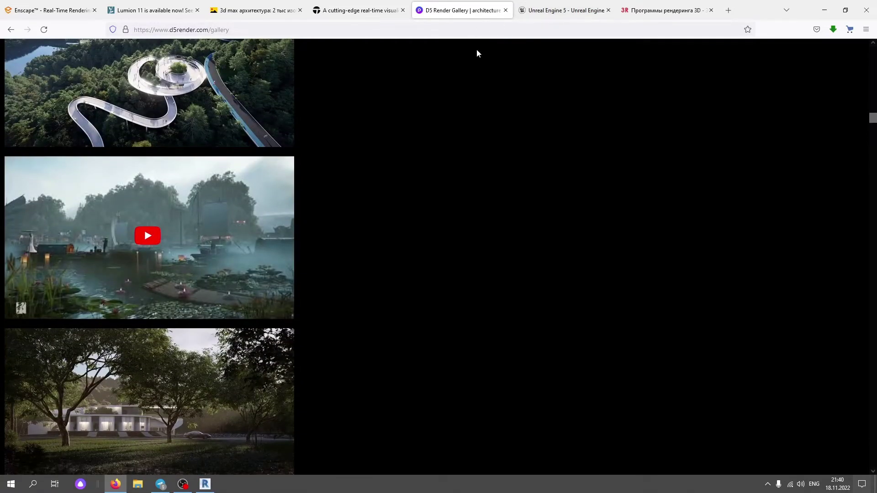
left_click(547, 12)
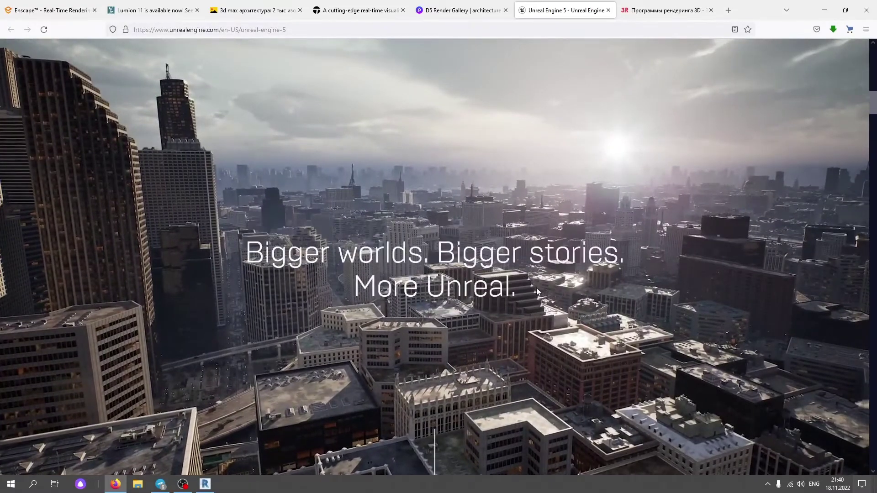
- Scroll the UE5 page from Overview to Get Started, ending on 'Asset development on the spot'
scroll(537, 288, "down", 3)
scroll(537, 288, "down", 3)
scroll(535, 287, "down", 3)
scroll(534, 286, "down", 3)
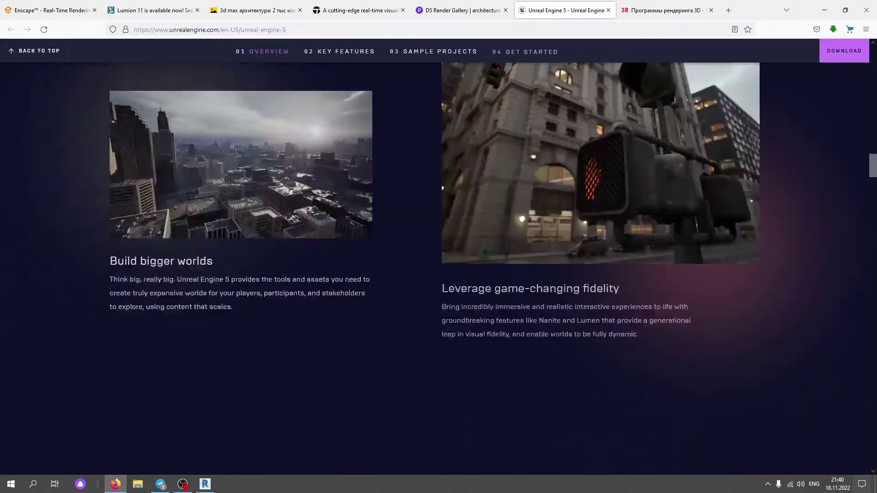
scroll(627, 288, "up", 2)
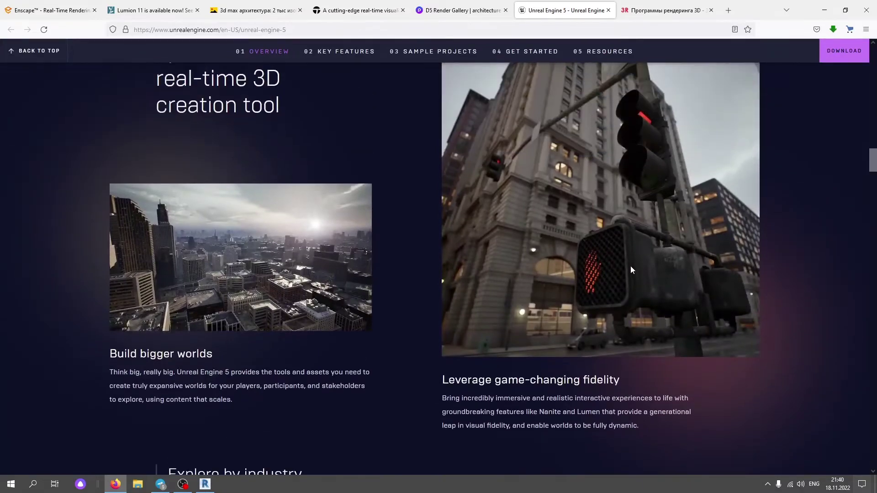
scroll(585, 211, "down", 3)
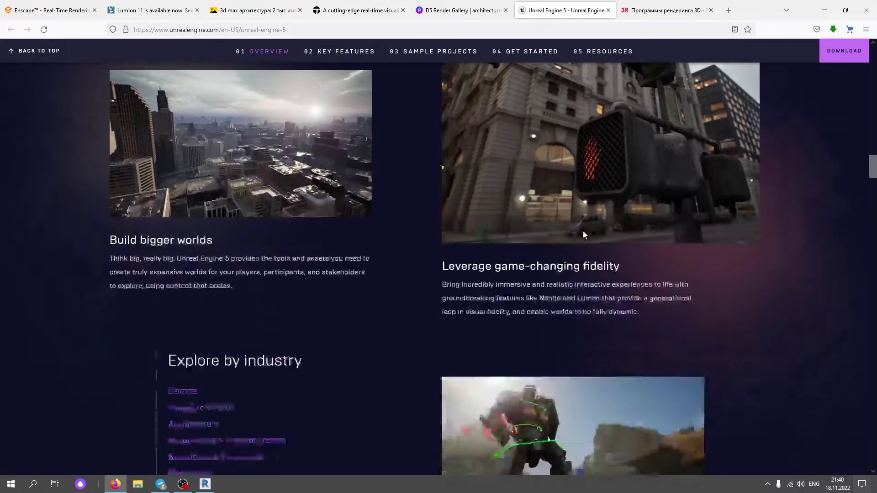
scroll(583, 230, "down", 3)
scroll(583, 232, "down", 5)
scroll(583, 231, "down", 3)
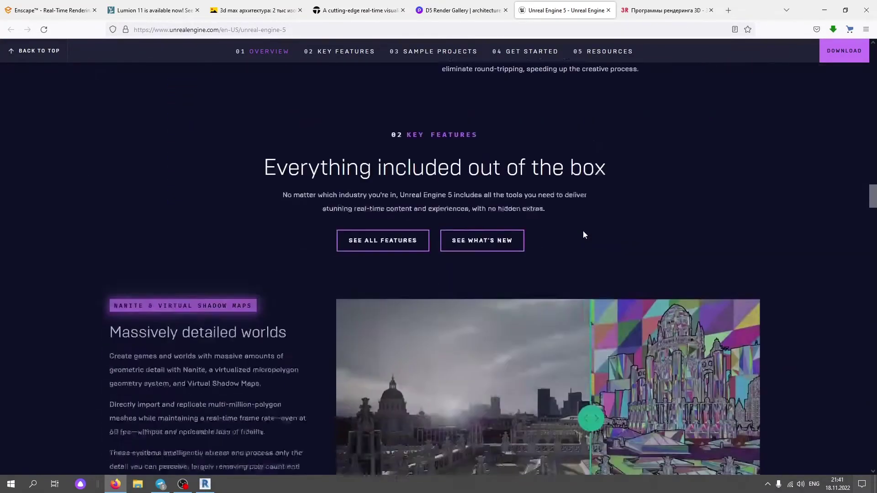
scroll(583, 231, "down", 3)
scroll(499, 249, "down", 3)
scroll(489, 271, "down", 3)
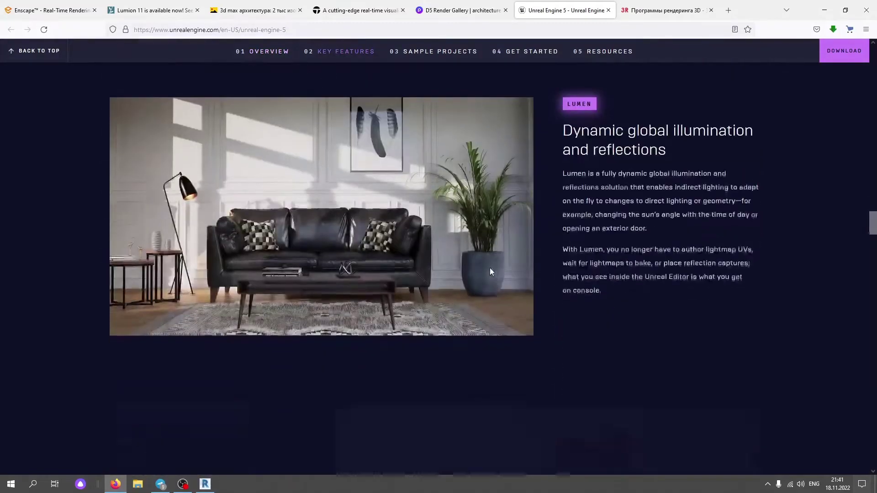
scroll(490, 271, "down", 4)
scroll(492, 289, "down", 7)
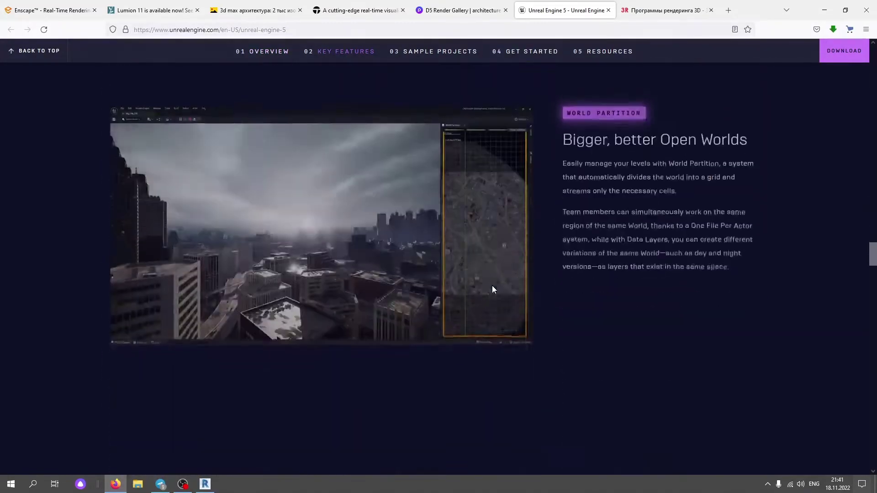
scroll(492, 290, "down", 3)
scroll(490, 290, "down", 4)
scroll(489, 286, "down", 4)
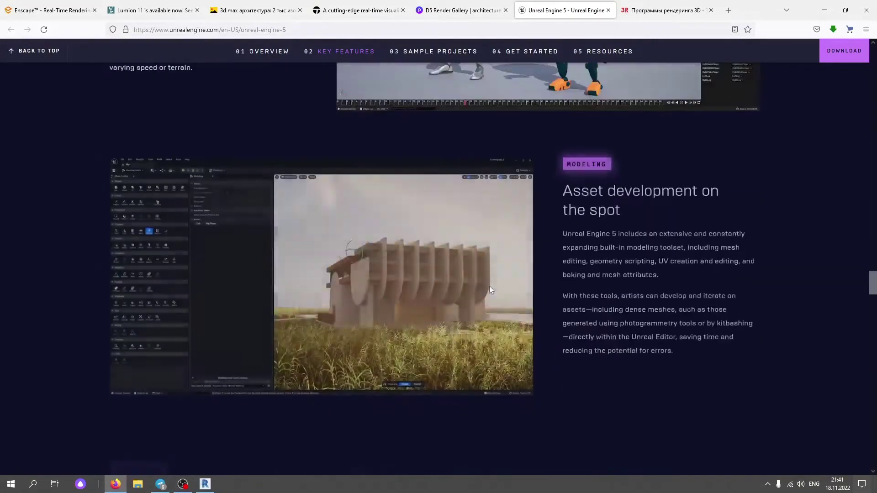
scroll(490, 286, "down", 4)
scroll(486, 286, "down", 3)
scroll(486, 285, "down", 4)
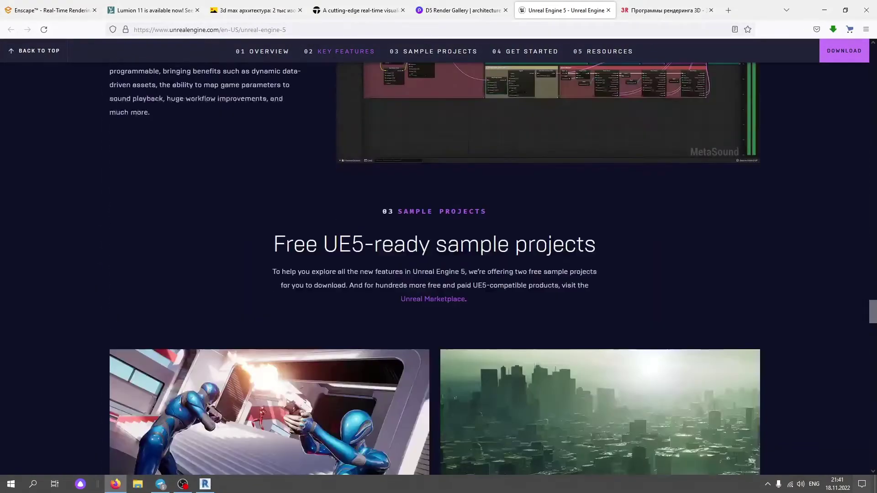
scroll(486, 285, "down", 3)
scroll(486, 288, "down", 4)
scroll(486, 289, "down", 4)
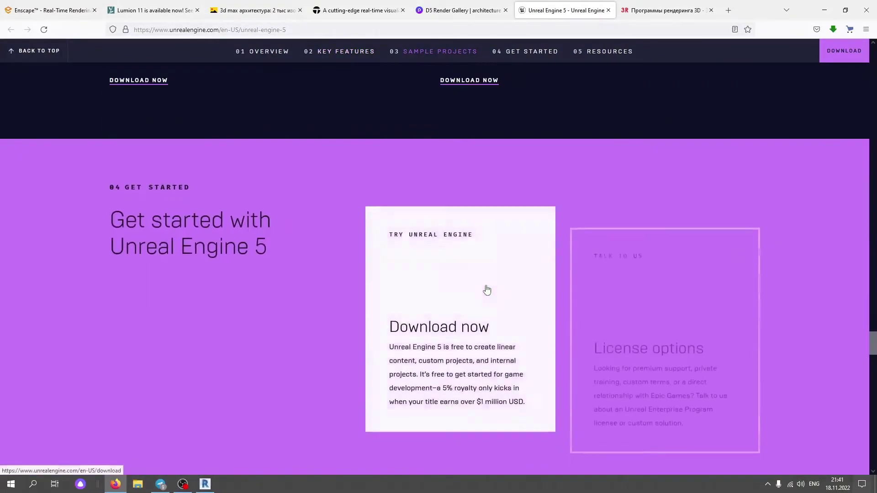
scroll(486, 289, "up", 4)
scroll(486, 288, "up", 4)
scroll(489, 238, "up", 8)
scroll(489, 239, "up", 5)
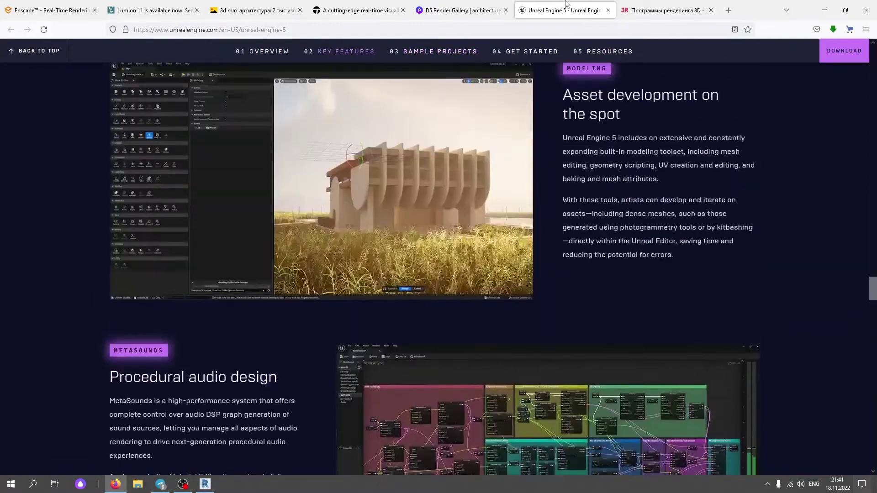
- Switch to the 3dradar.ru rendering-programs article and return to its top
left_click(649, 11)
scroll(782, 180, "up", 5)
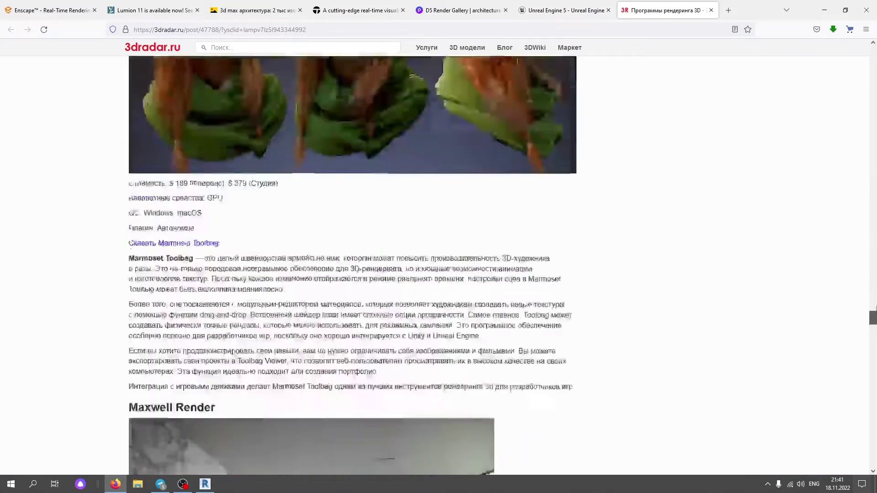
left_click(873, 82)
left_click_drag(873, 82, 873, 59)
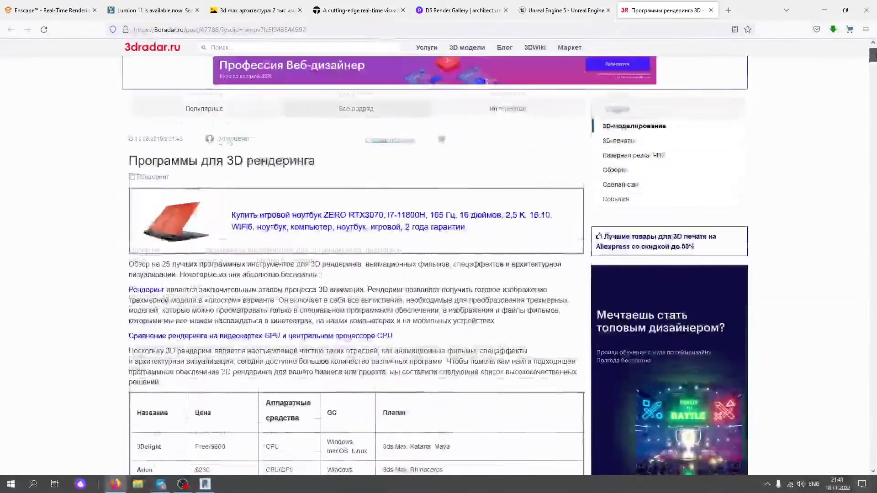
- Read the renderer sections from FelixRender through V-Ray to the biased versus unbiased explanation
scroll(352, 301, "down", 6)
scroll(352, 301, "down", 6)
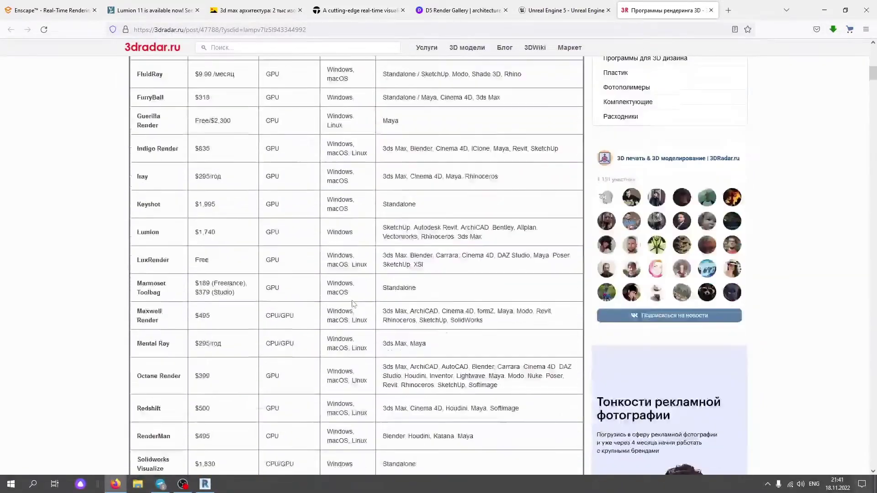
scroll(353, 301, "down", 4)
scroll(371, 298, "down", 4)
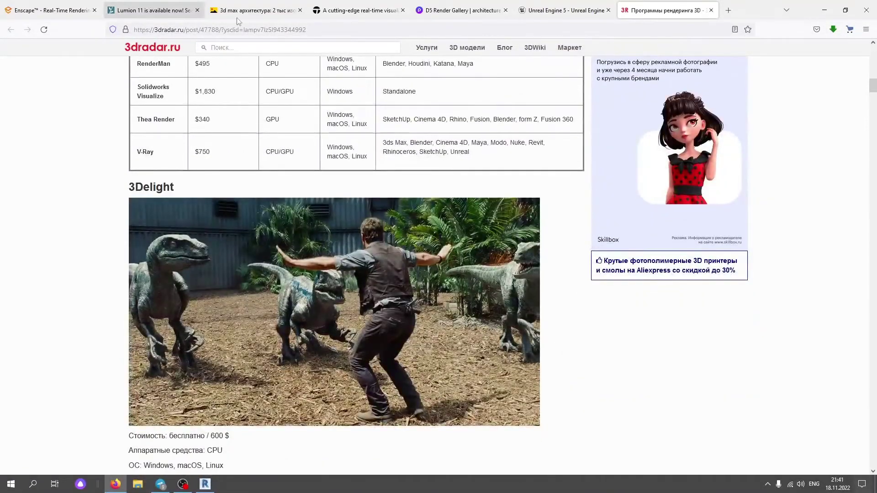
scroll(385, 226, "down", 3)
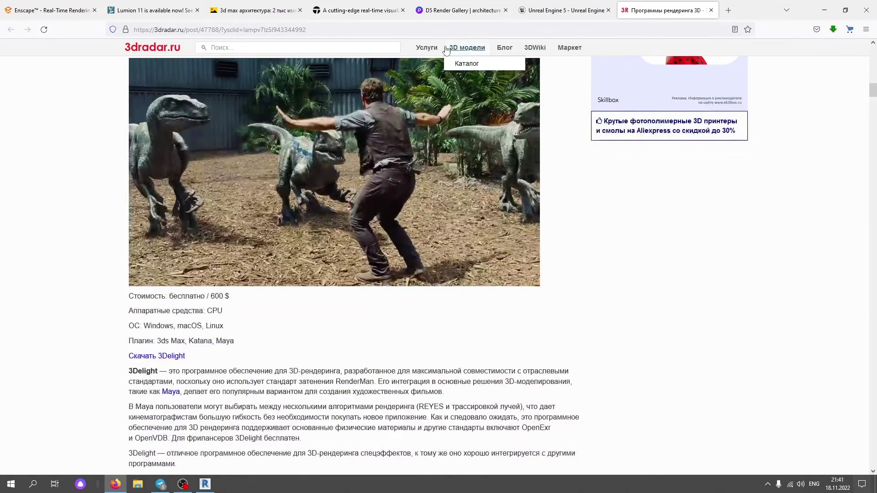
scroll(322, 309, "down", 7)
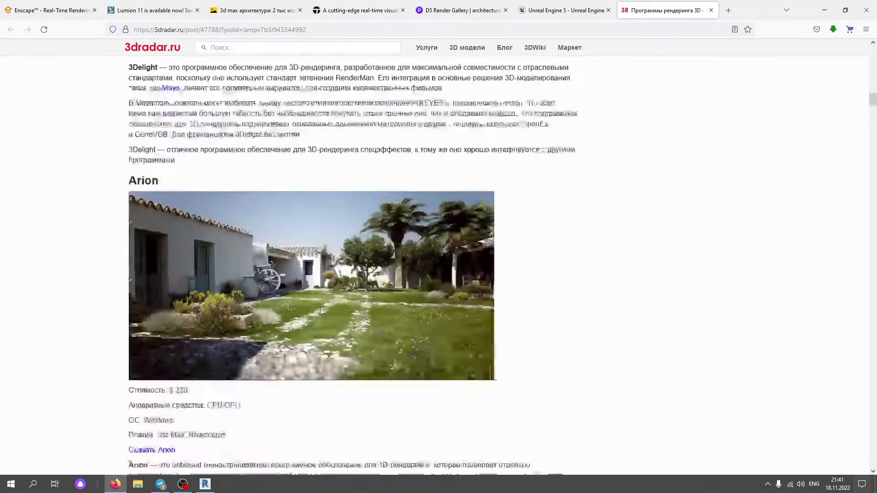
scroll(322, 307, "down", 4)
scroll(320, 308, "up", 2)
scroll(320, 308, "up", 1)
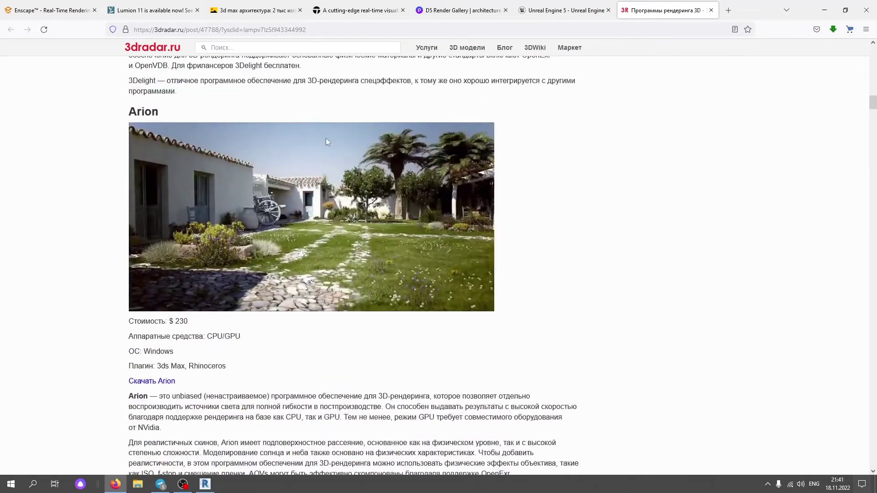
scroll(168, 162, "down", 5)
scroll(229, 169, "down", 2)
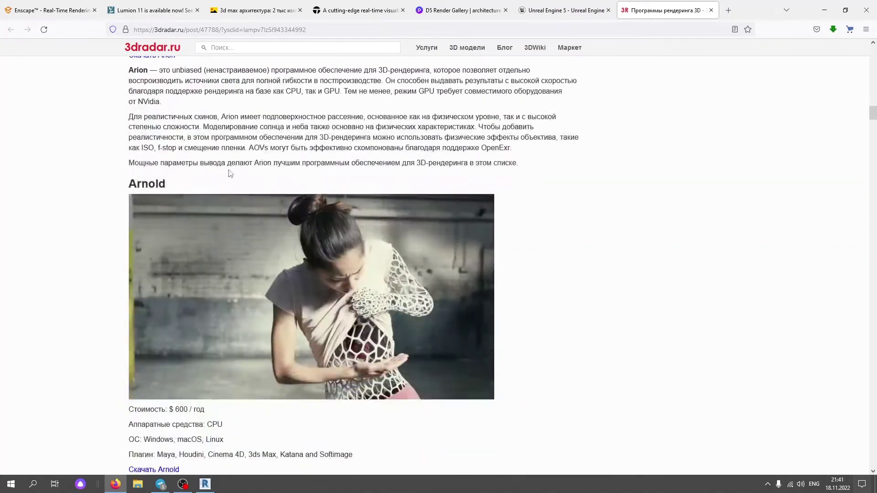
scroll(283, 283, "down", 7)
scroll(289, 303, "down", 3)
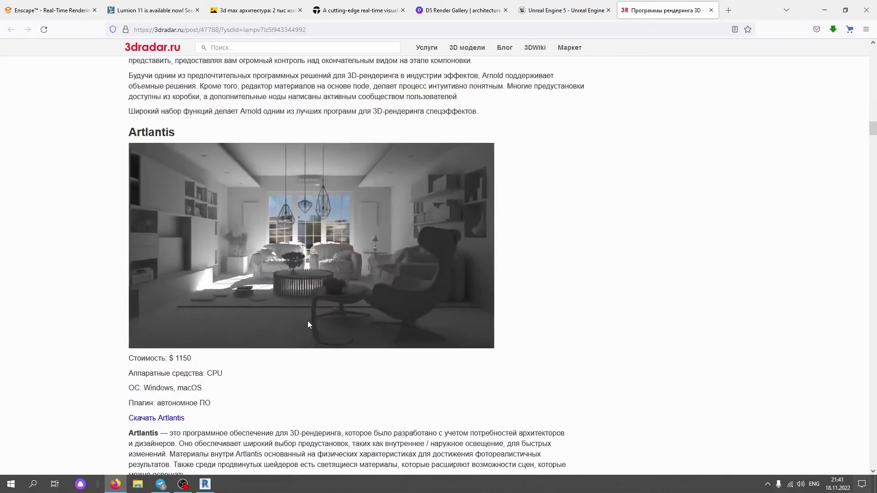
scroll(237, 215, "down", 5)
scroll(274, 228, "down", 2)
scroll(292, 237, "down", 1)
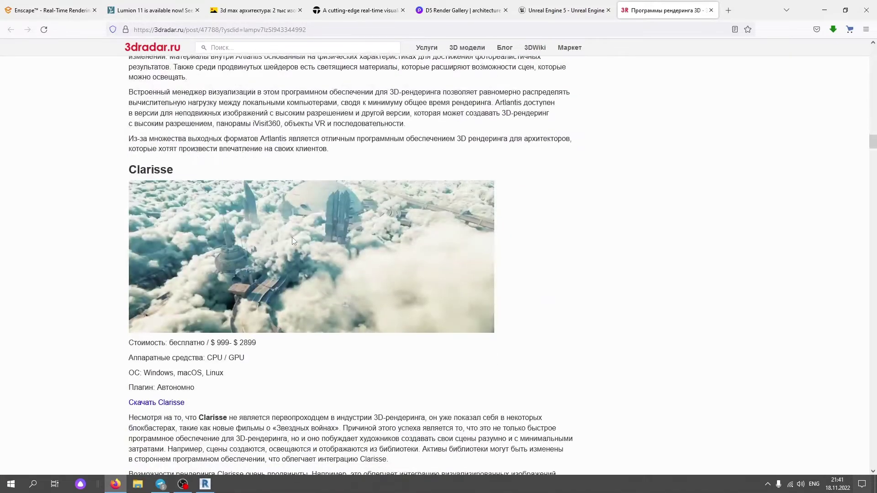
scroll(274, 220, "down", 1)
scroll(231, 185, "down", 2)
scroll(231, 266, "down", 4)
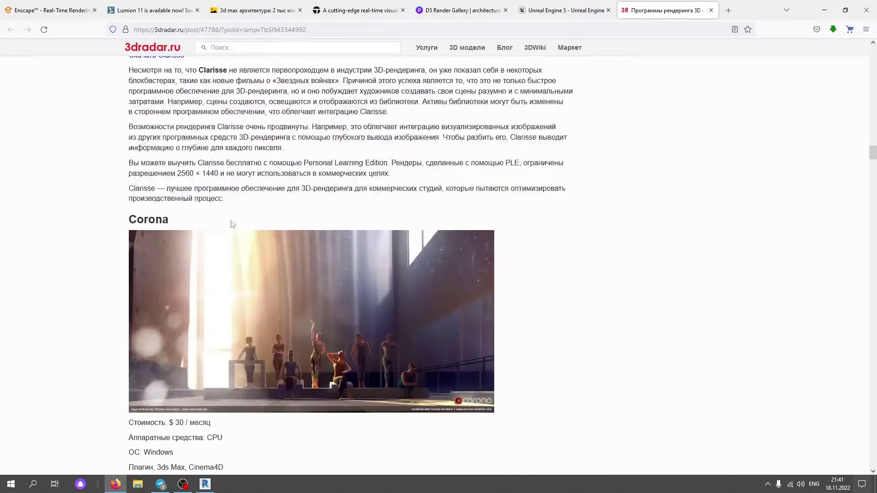
scroll(230, 266, "down", 3)
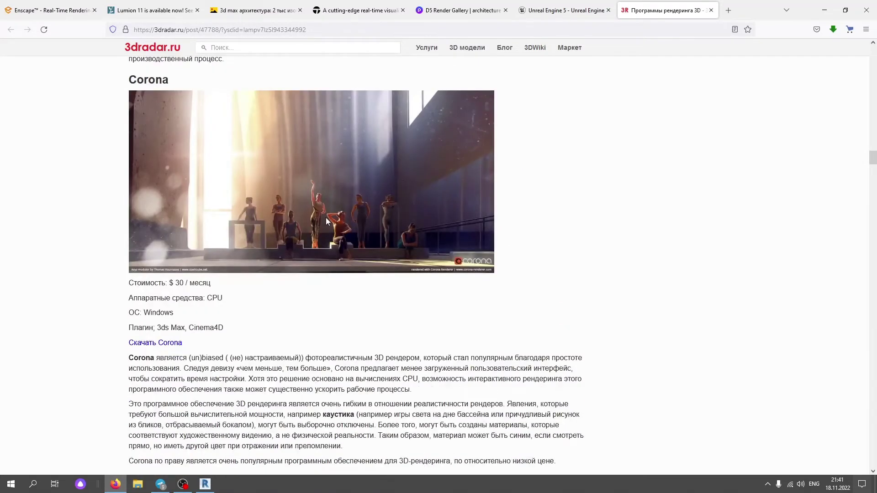
scroll(326, 218, "down", 1)
scroll(356, 256, "down", 6)
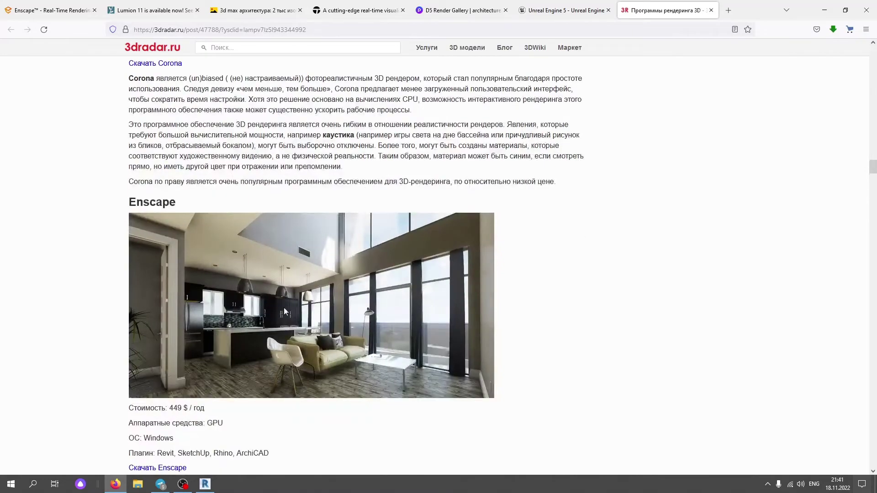
scroll(294, 340, "down", 1)
scroll(293, 336, "down", 5)
scroll(288, 329, "down", 3)
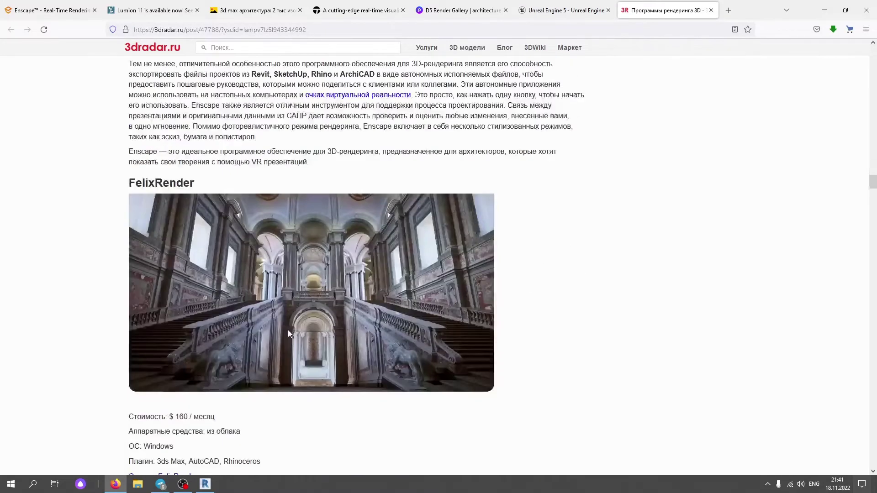
scroll(286, 325, "down", 3)
scroll(286, 325, "down", 4)
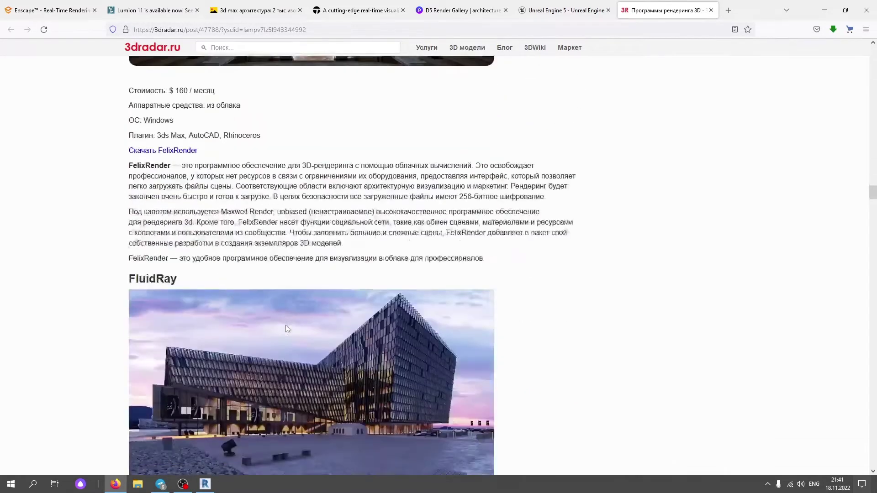
scroll(286, 325, "down", 1)
scroll(286, 325, "down", 3)
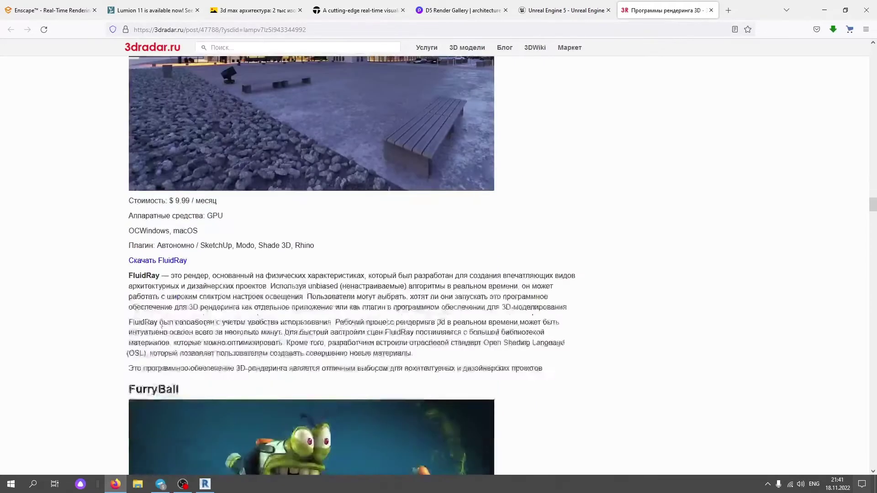
scroll(286, 324, "down", 5)
scroll(286, 325, "down", 4)
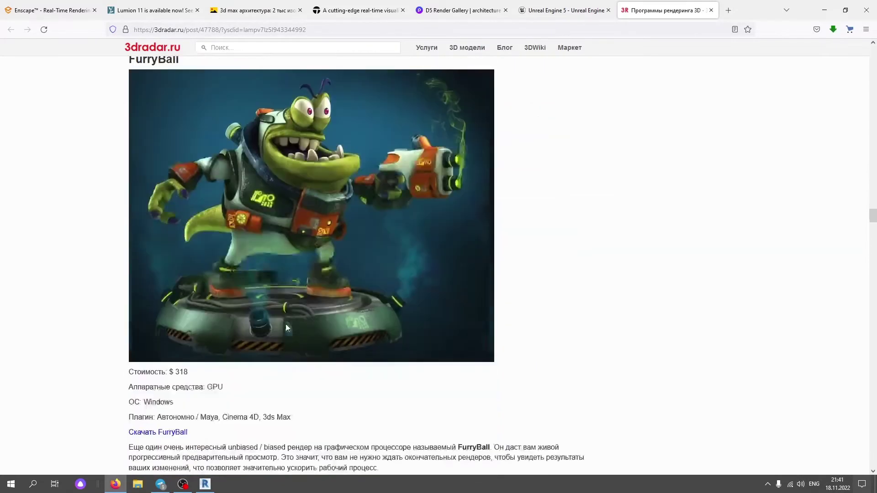
scroll(286, 326, "down", 4)
scroll(286, 326, "down", 4)
scroll(287, 327, "down", 3)
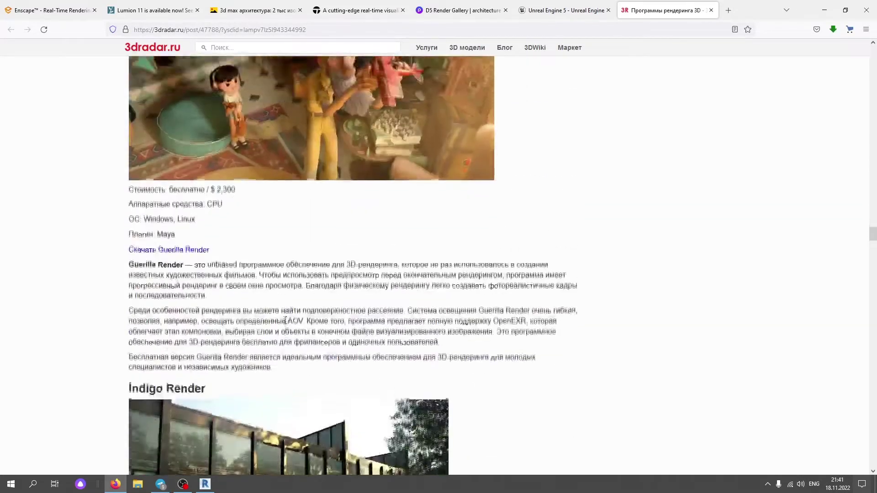
scroll(286, 327, "down", 3)
scroll(284, 320, "up", 3)
scroll(283, 319, "up", 3)
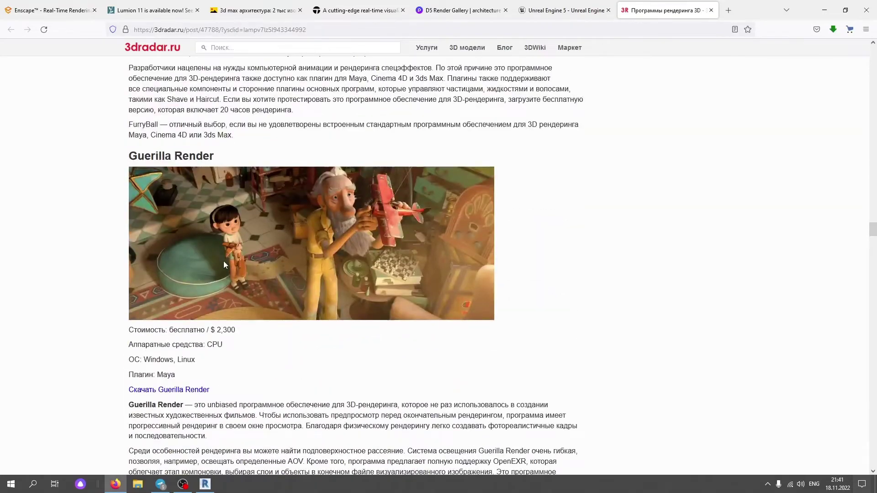
scroll(224, 263, "down", 3)
scroll(224, 263, "down", 4)
scroll(224, 263, "down", 1)
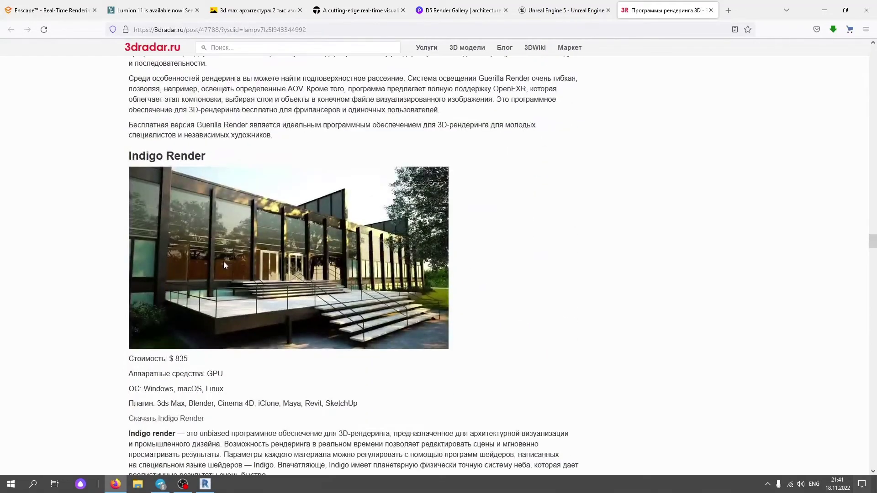
scroll(227, 261, "down", 1)
scroll(231, 256, "down", 1)
scroll(295, 244, "up", 1)
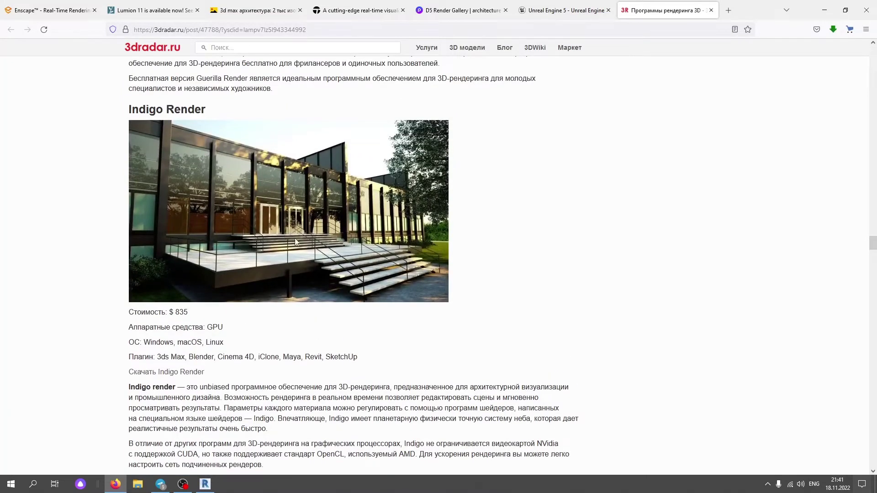
scroll(288, 196, "down", 2)
scroll(287, 196, "down", 2)
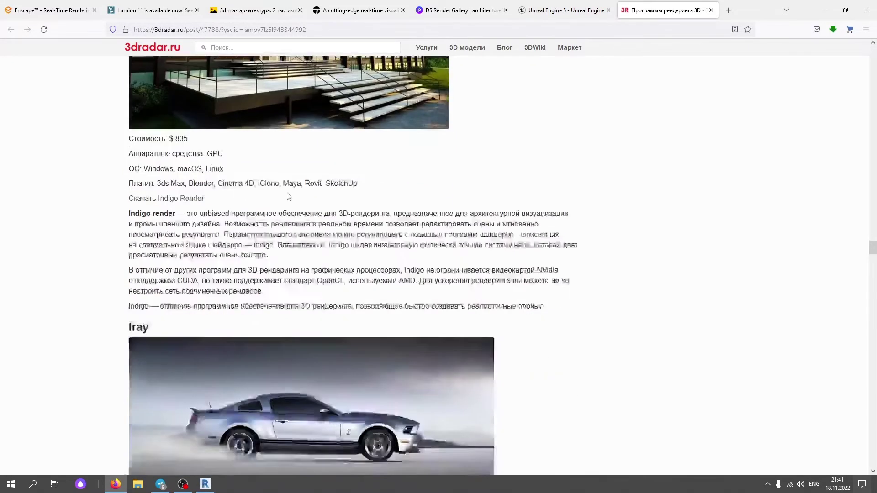
scroll(287, 196, "down", 3)
scroll(285, 194, "down", 3)
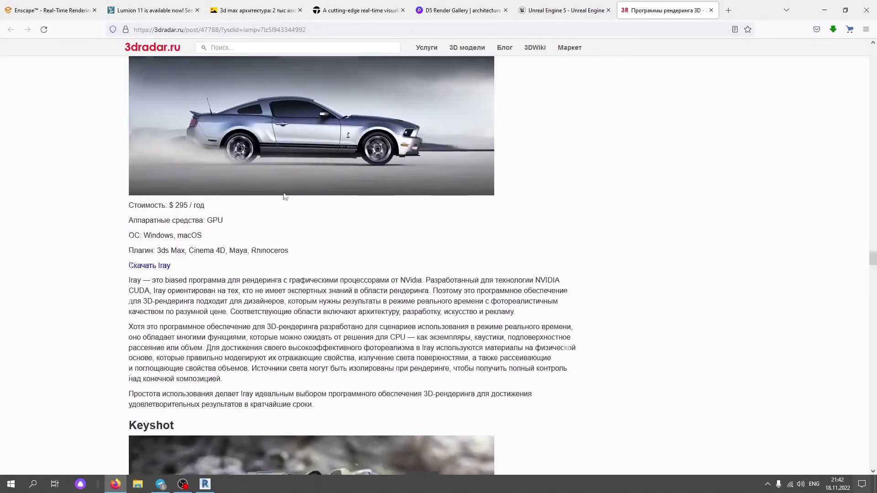
scroll(284, 195, "down", 3)
scroll(282, 197, "down", 4)
scroll(282, 200, "down", 4)
scroll(292, 198, "down", 3)
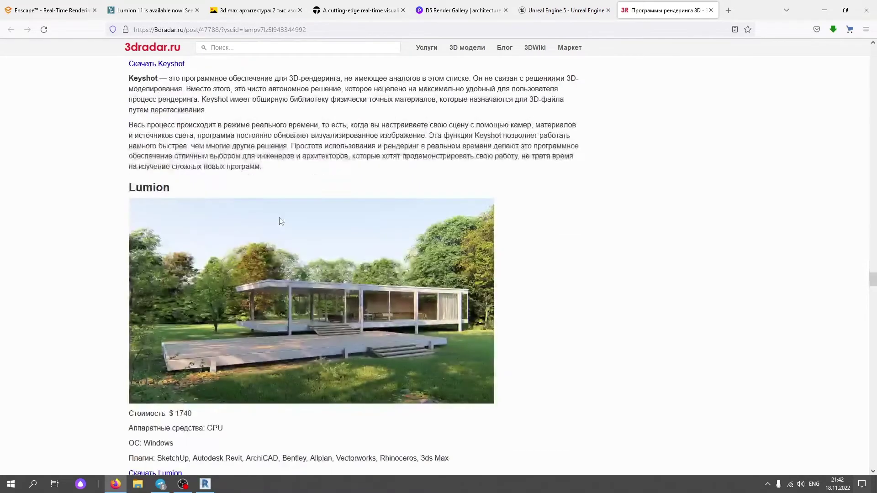
scroll(329, 194, "down", 1)
scroll(366, 188, "down", 2)
scroll(297, 229, "down", 3)
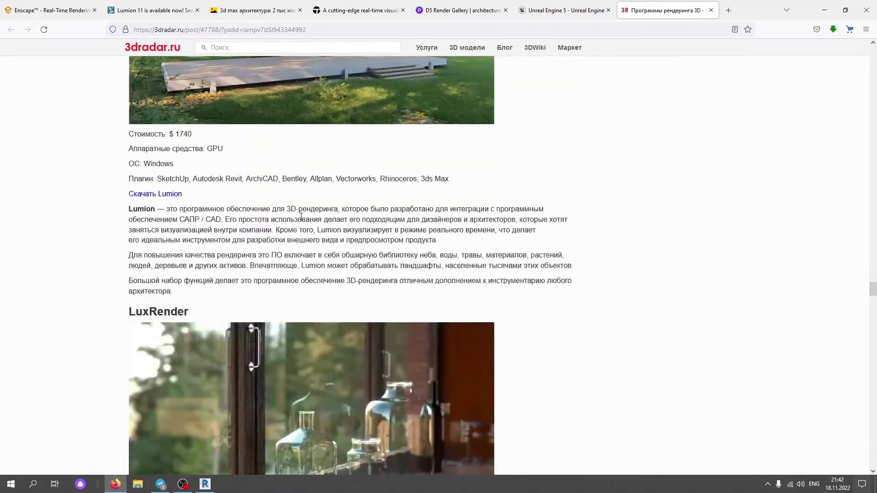
scroll(288, 255, "down", 4)
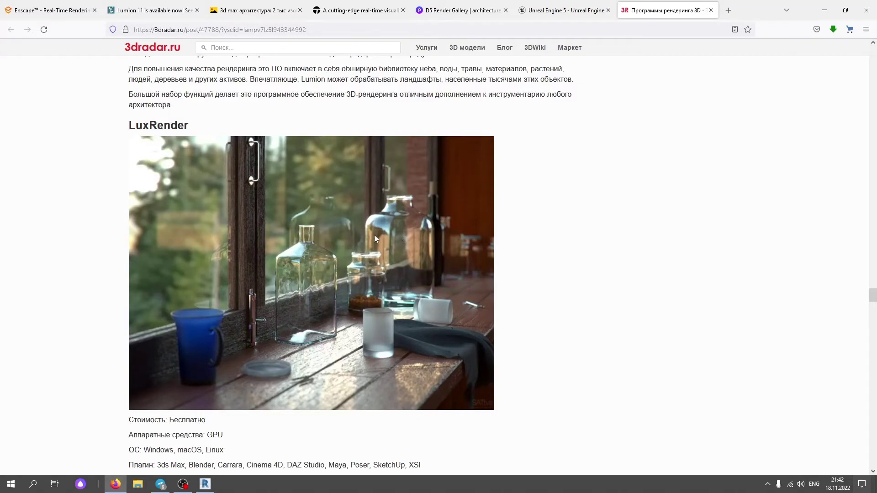
scroll(346, 315, "down", 2)
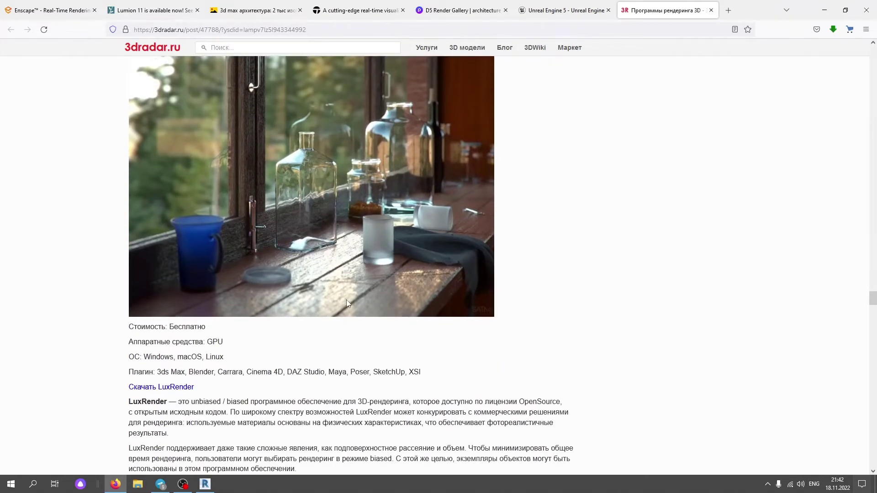
scroll(346, 238, "up", 1)
scroll(298, 247, "down", 3)
scroll(297, 247, "down", 5)
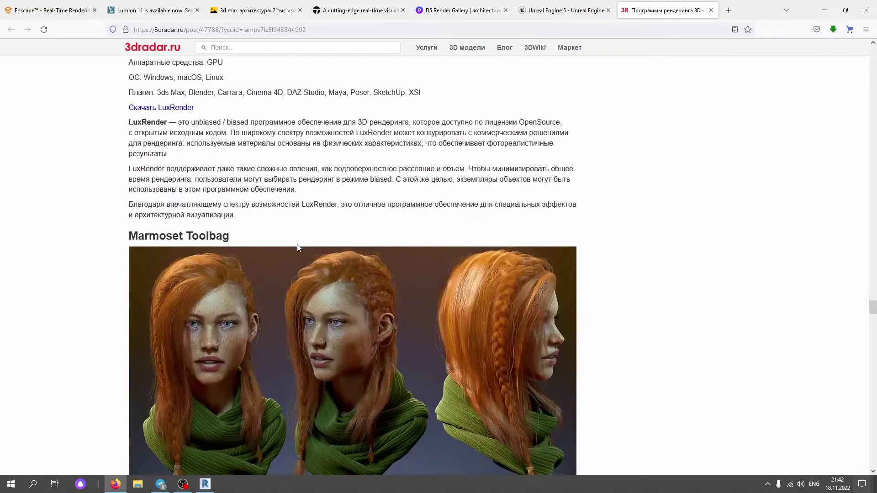
scroll(297, 244, "down", 3)
scroll(297, 244, "down", 4)
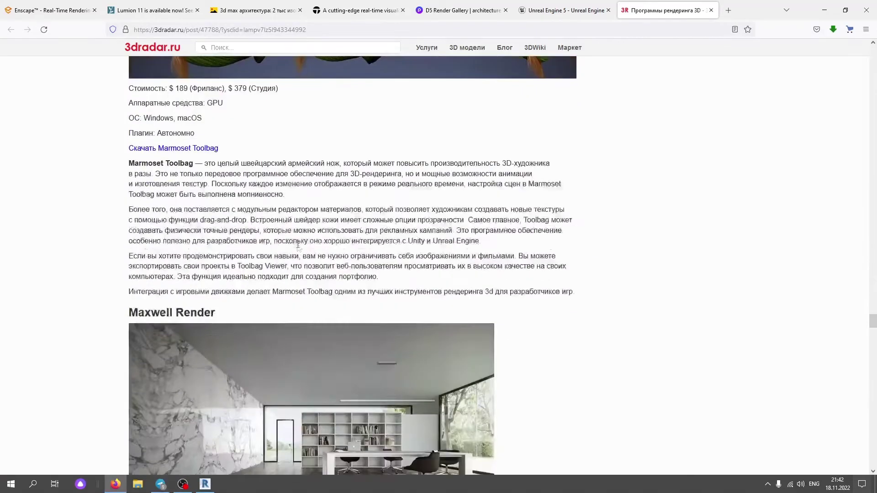
scroll(297, 245, "down", 3)
scroll(297, 243, "down", 3)
scroll(297, 244, "down", 3)
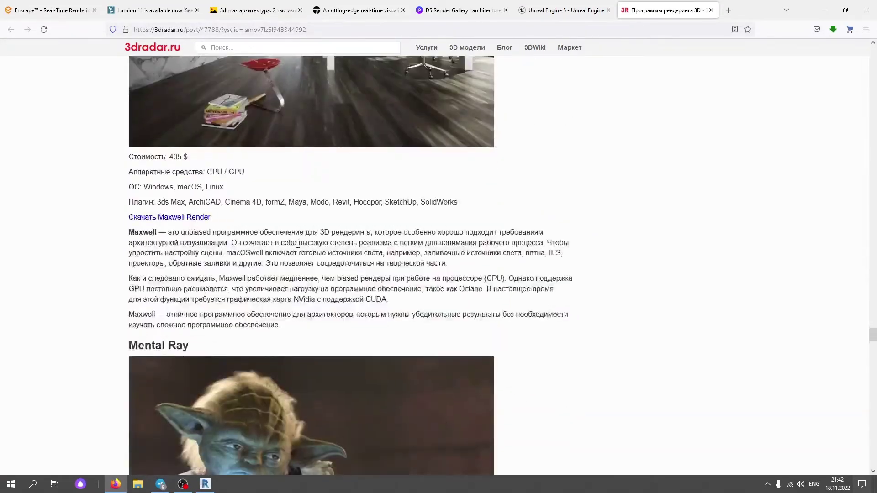
scroll(297, 247, "down", 3)
scroll(297, 248, "down", 5)
scroll(297, 248, "down", 2)
scroll(297, 248, "down", 3)
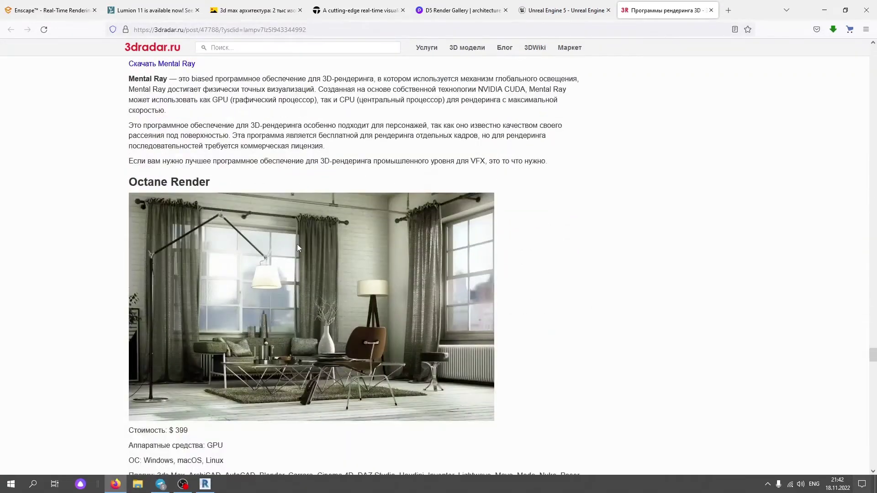
scroll(299, 248, "down", 4)
scroll(299, 248, "down", 3)
scroll(297, 247, "down", 3)
scroll(298, 247, "down", 4)
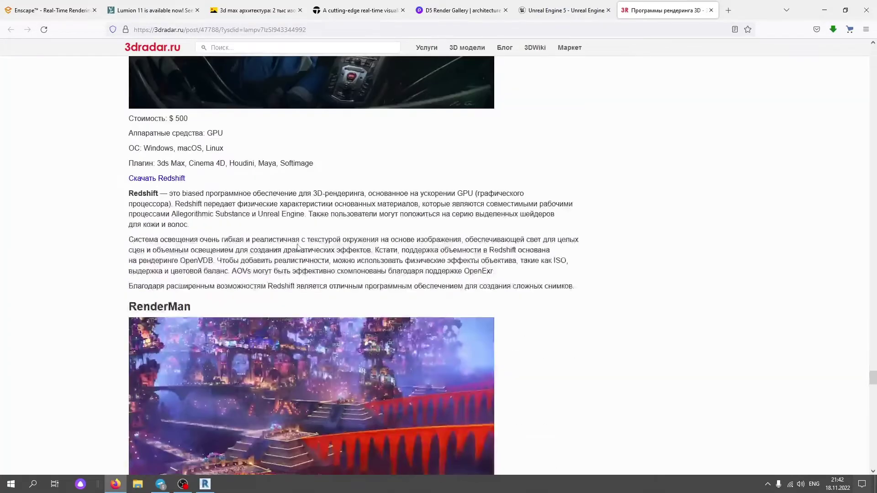
scroll(297, 247, "down", 4)
scroll(297, 244, "down", 6)
scroll(297, 247, "down", 3)
scroll(297, 246, "down", 4)
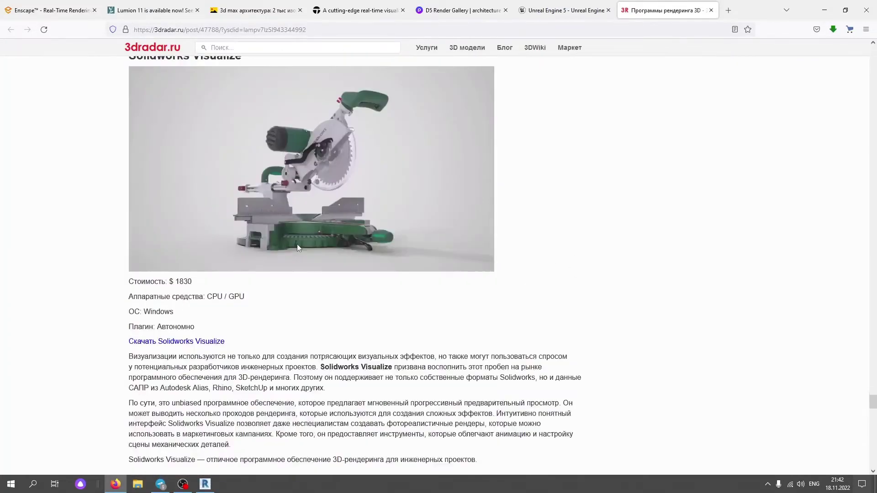
scroll(294, 247, "down", 3)
scroll(295, 246, "down", 4)
scroll(292, 248, "down", 2)
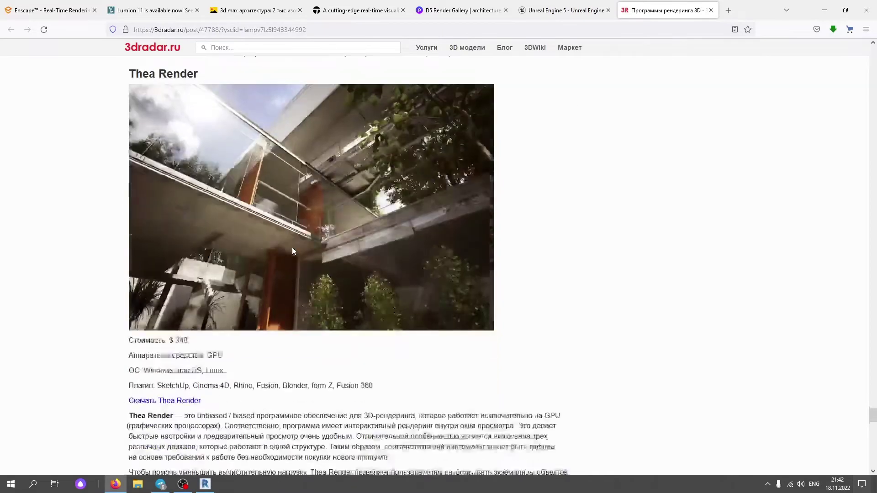
scroll(292, 247, "down", 5)
scroll(291, 246, "down", 3)
scroll(293, 251, "down", 3)
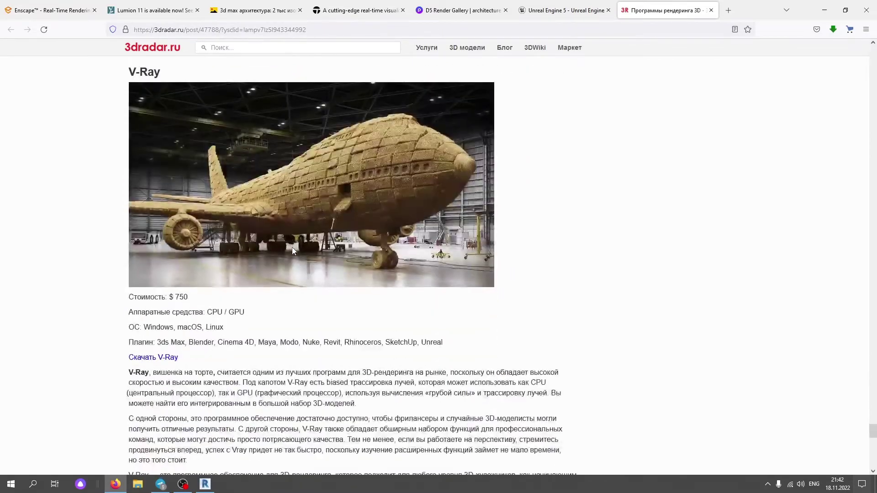
scroll(292, 251, "down", 4)
scroll(294, 247, "down", 5)
scroll(295, 244, "down", 4)
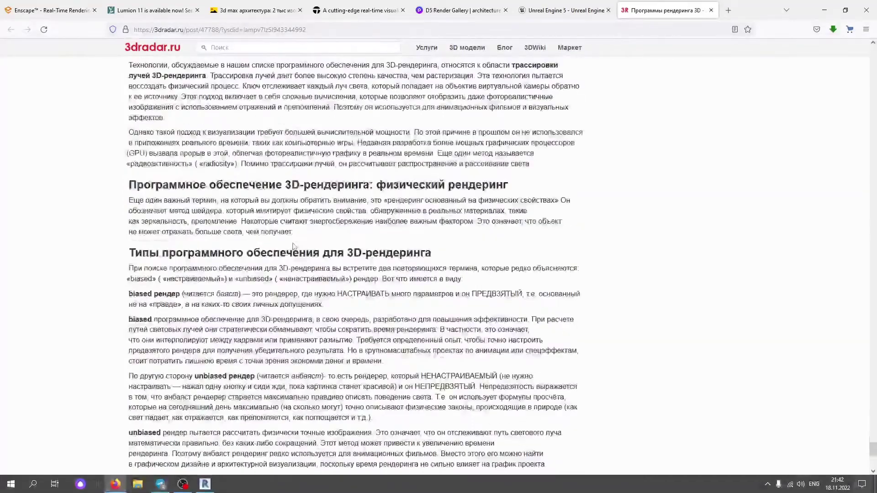
scroll(296, 242, "down", 5)
- Glance over the Enscape, Lumion 11, 3ds Max images, Twinmotion and D5 Render tabs in turn
left_click(64, 11)
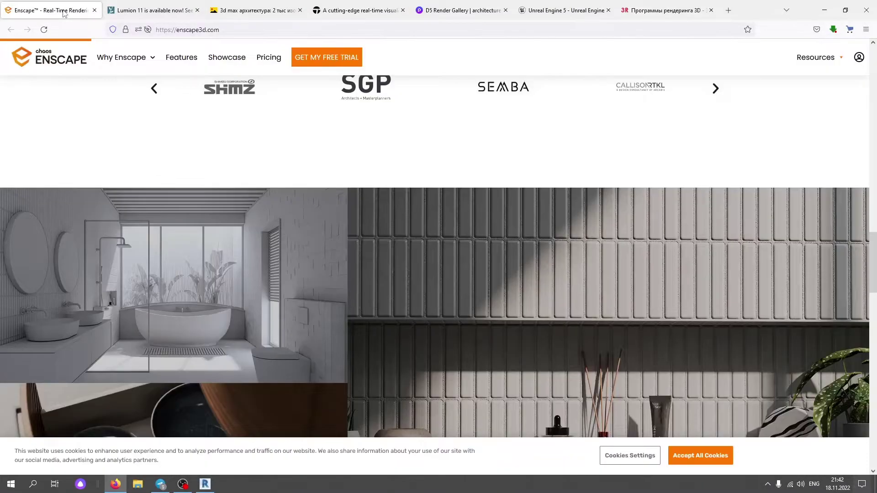
scroll(341, 238, "up", 2)
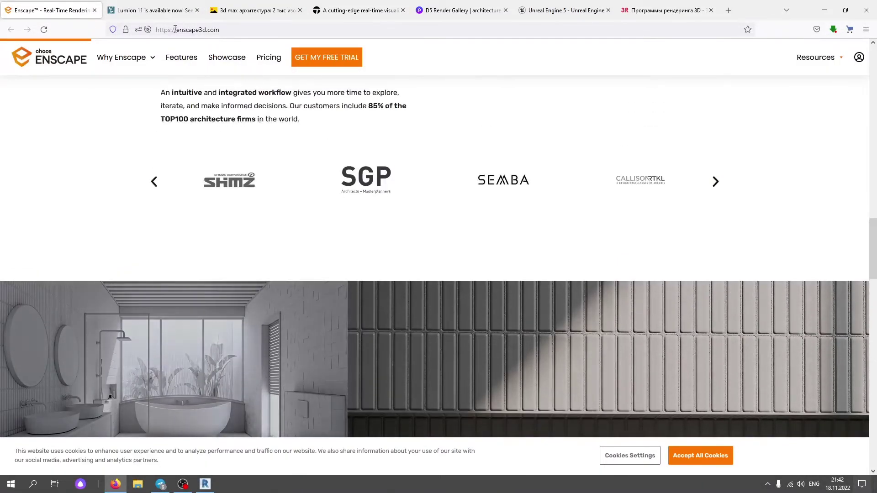
left_click(146, 13)
left_click(226, 14)
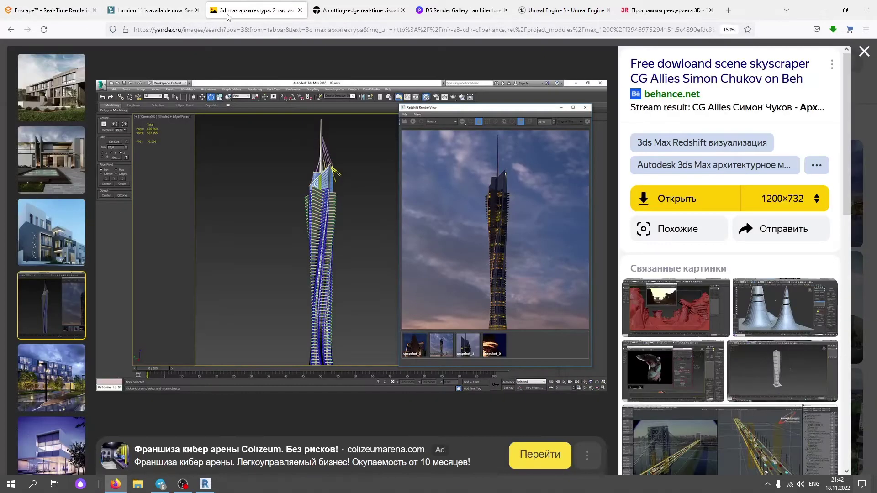
left_click(316, 13)
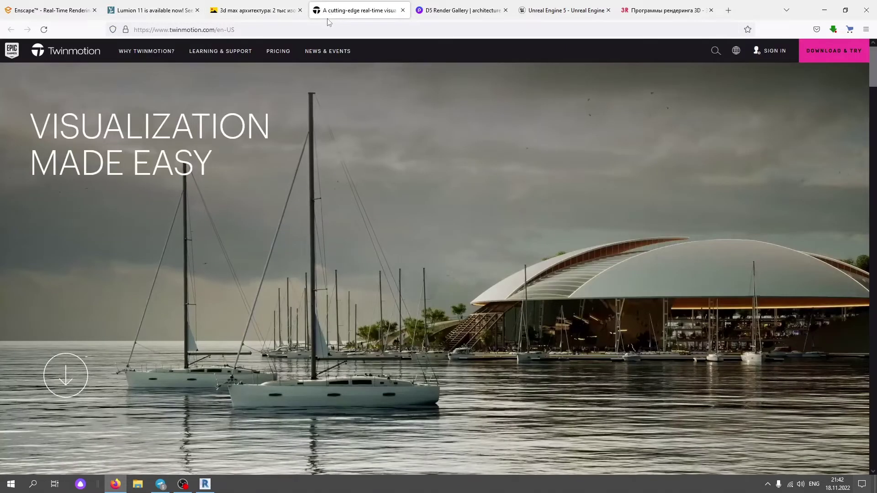
left_click(460, 14)
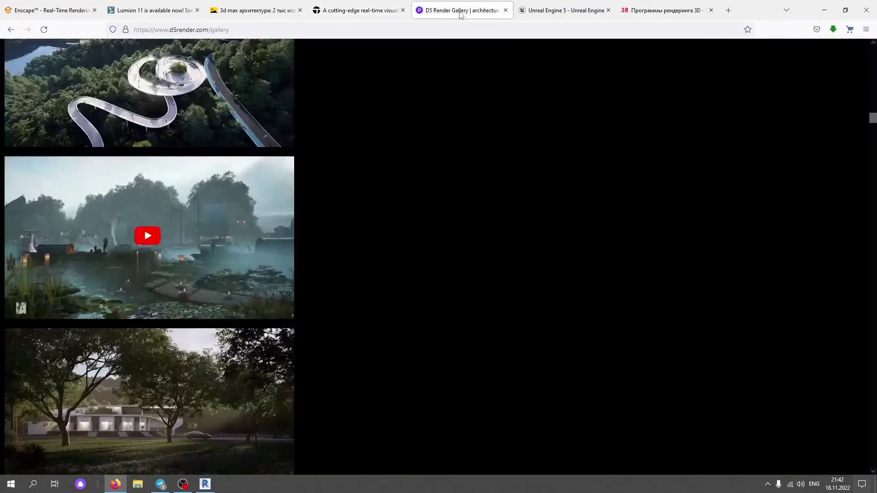
scroll(511, 122, "up", 1)
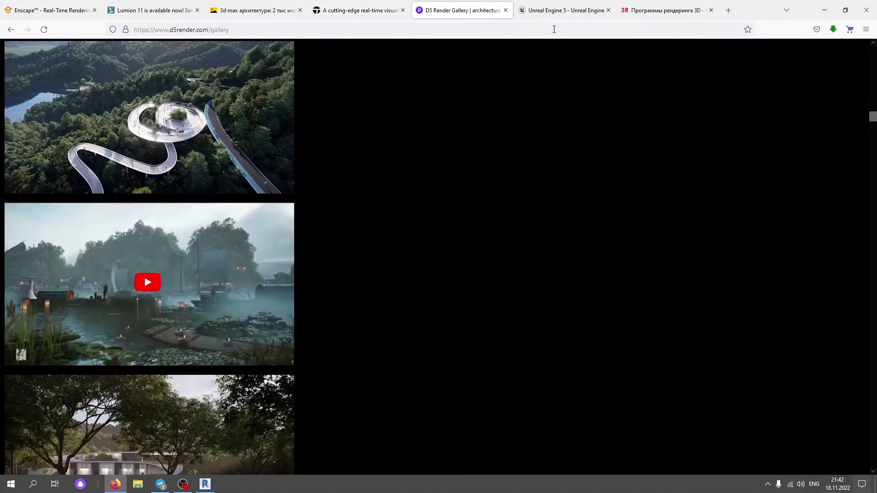
- Scroll through the Unreal Engine 5 page to review its content
left_click(559, 13)
scroll(501, 200, "up", 4)
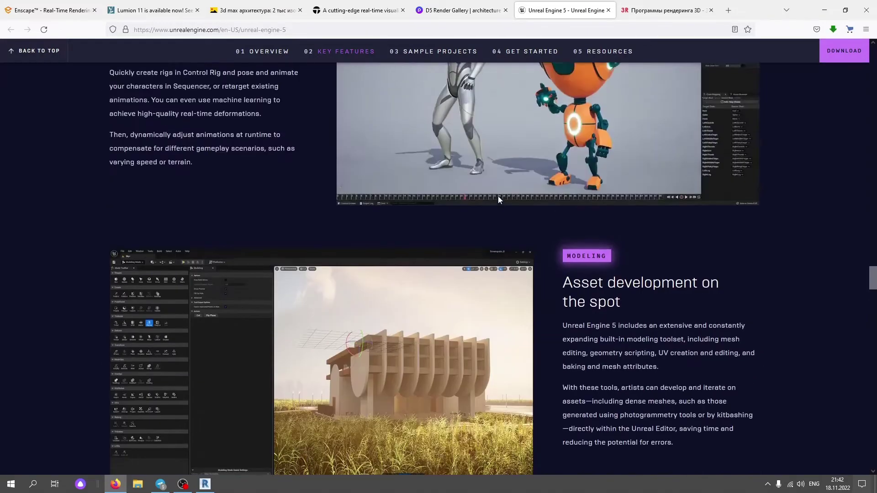
scroll(498, 196, "up", 4)
scroll(496, 192, "up", 4)
scroll(495, 180, "up", 5)
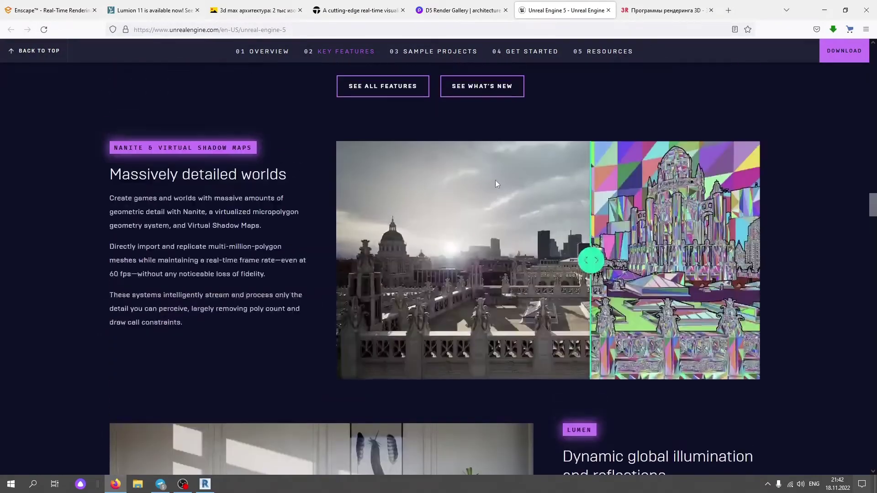
scroll(495, 180, "up", 5)
scroll(495, 178, "up", 5)
scroll(495, 177, "up", 5)
scroll(498, 181, "up", 4)
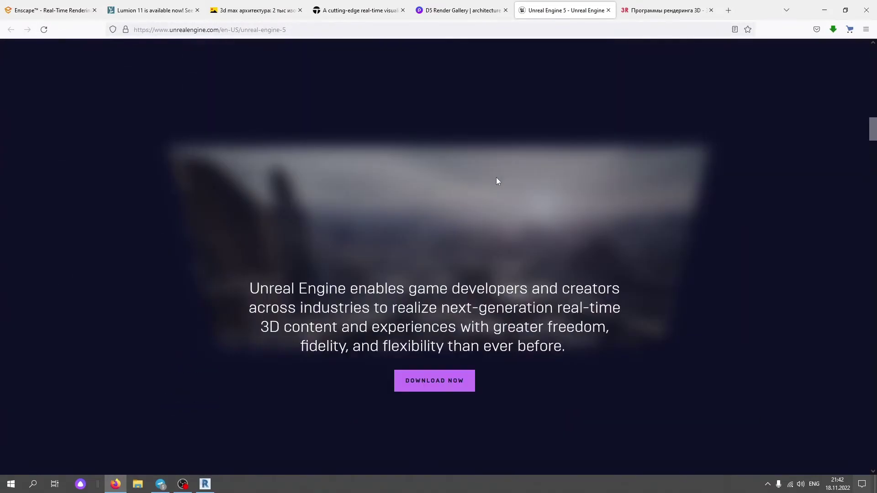
scroll(498, 181, "down", 5)
scroll(497, 181, "down", 4)
scroll(497, 182, "down", 4)
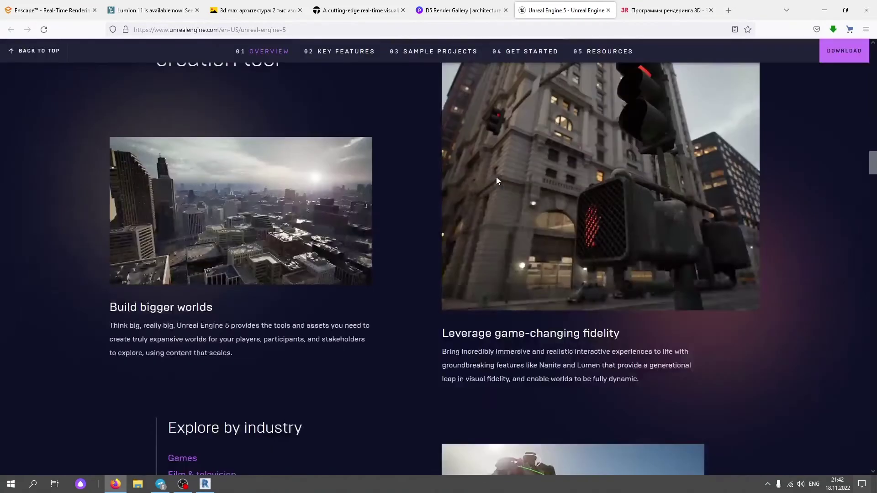
scroll(498, 181, "down", 3)
scroll(496, 180, "up", 6)
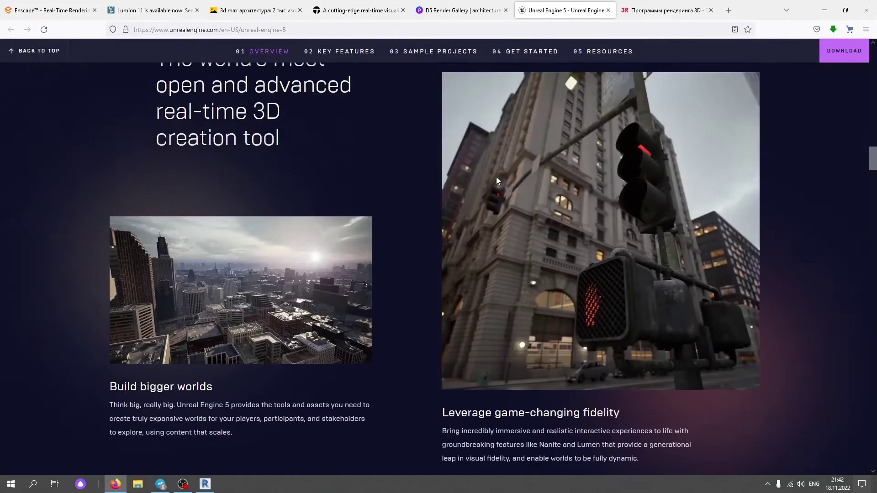
scroll(498, 180, "up", 1)
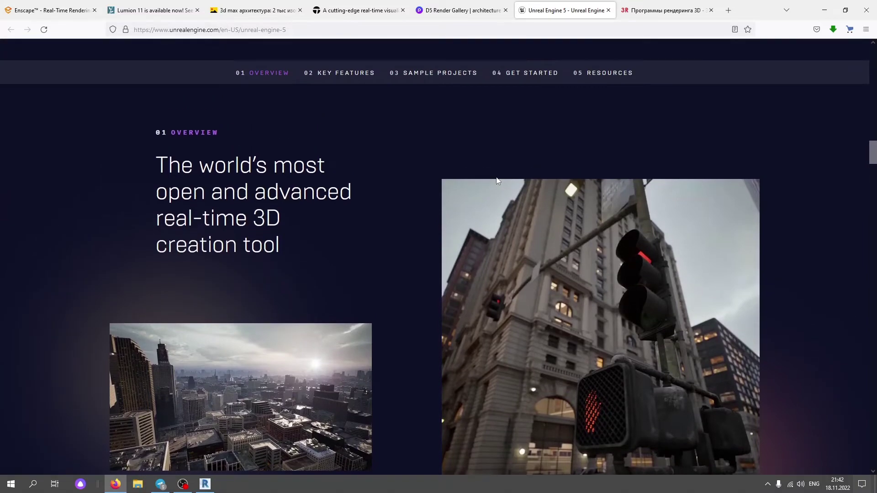
- Scroll Enscape's homepage to its footer, then bring up the 3ds Max skyscraper image results
left_click(64, 15)
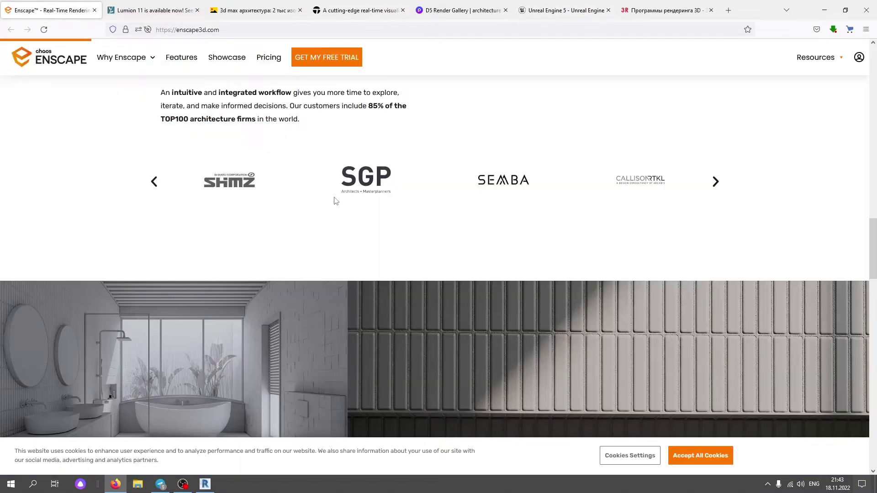
scroll(424, 237, "down", 3)
scroll(423, 236, "down", 3)
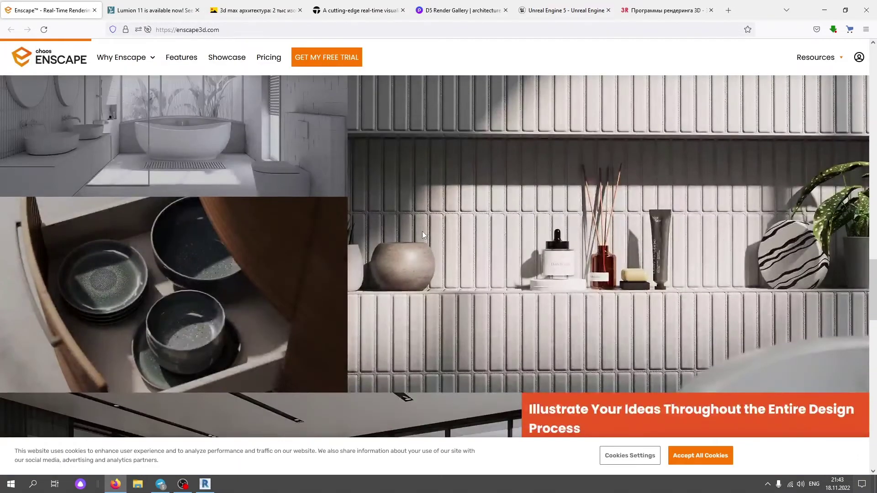
scroll(423, 235, "down", 2)
scroll(423, 234, "down", 4)
scroll(421, 230, "down", 4)
scroll(421, 229, "down", 4)
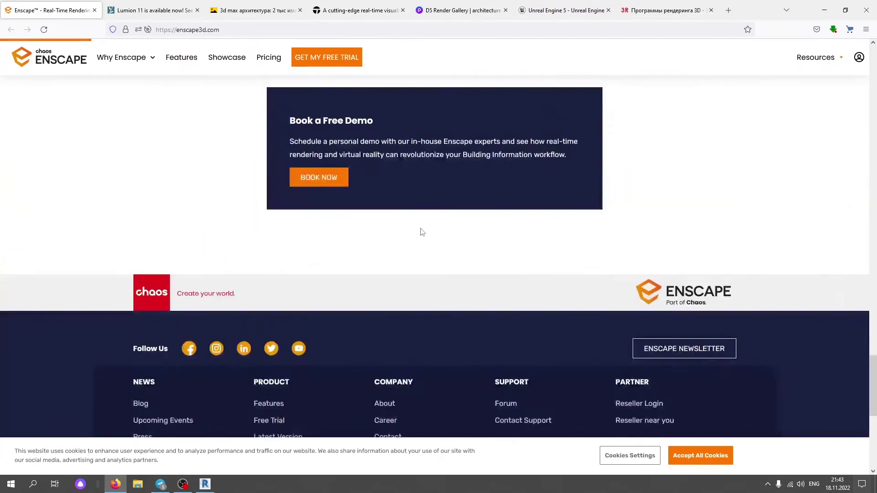
scroll(421, 230, "down", 4)
scroll(422, 229, "up", 6)
scroll(420, 228, "up", 8)
scroll(418, 225, "up", 5)
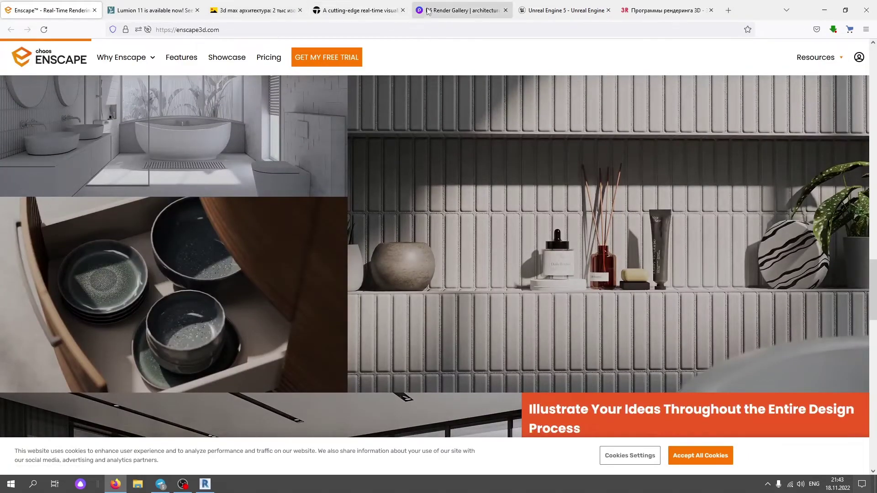
left_click(171, 10)
left_click(242, 6)
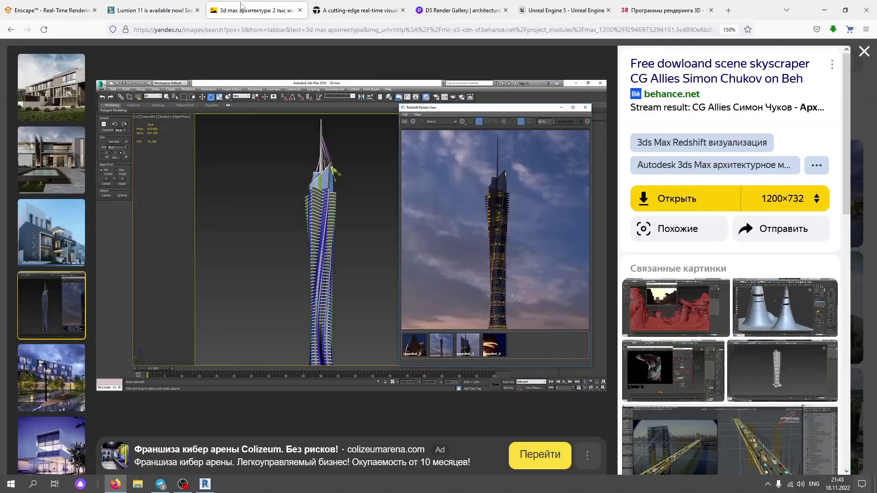
- Return to the Lumion 11 what's-new article and jump back to its top
left_click(168, 14)
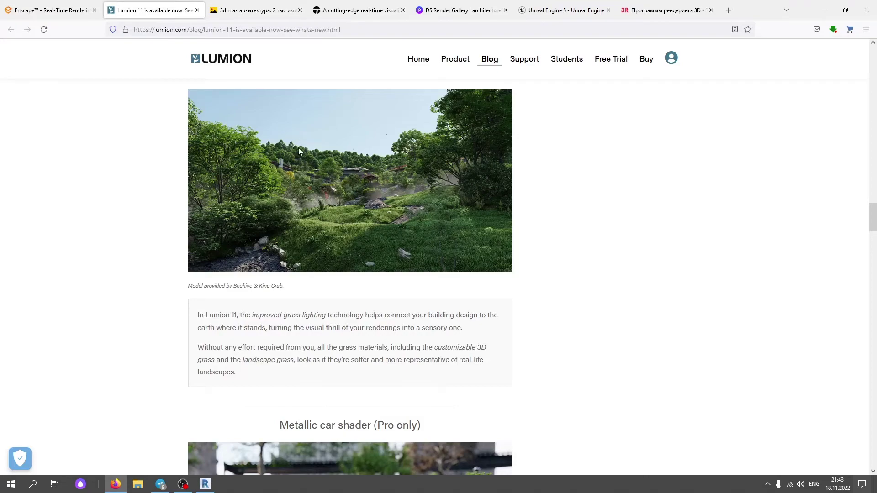
scroll(298, 148, "up", 5)
scroll(309, 154, "up", 5)
scroll(310, 151, "up", 3)
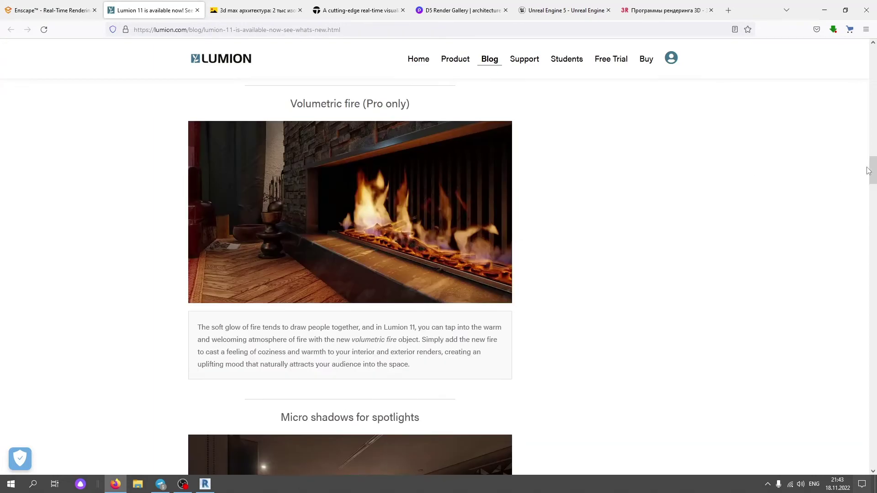
left_click_drag(872, 172, 874, 49)
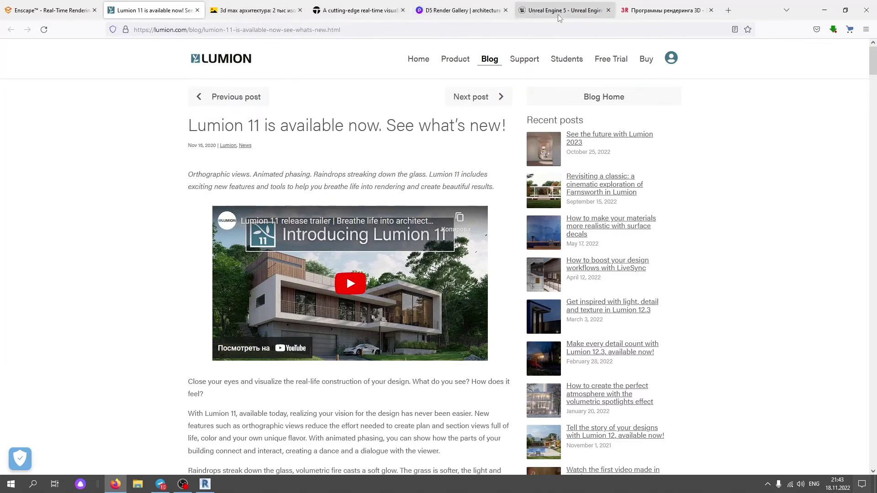
- Read down to the orthographic views overview, then go back to Enscape's interior renders
scroll(435, 117, "down", 3)
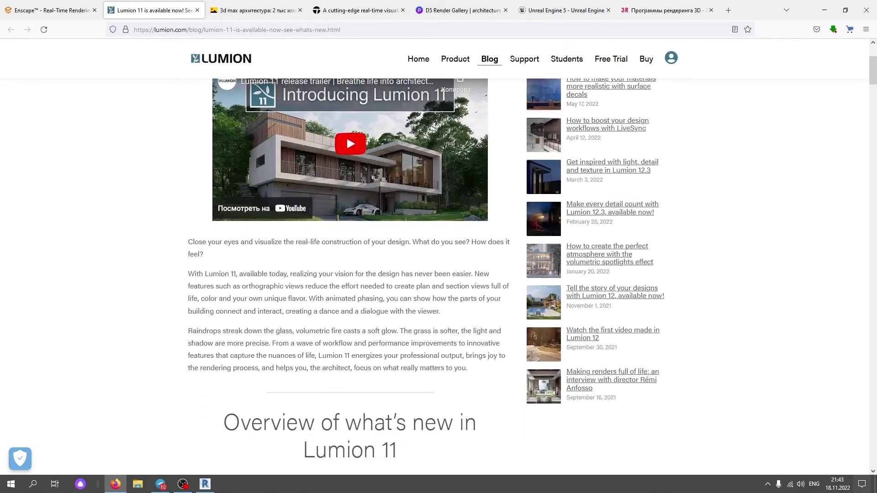
scroll(435, 121, "down", 2)
scroll(435, 121, "down", 2)
scroll(435, 121, "down", 2)
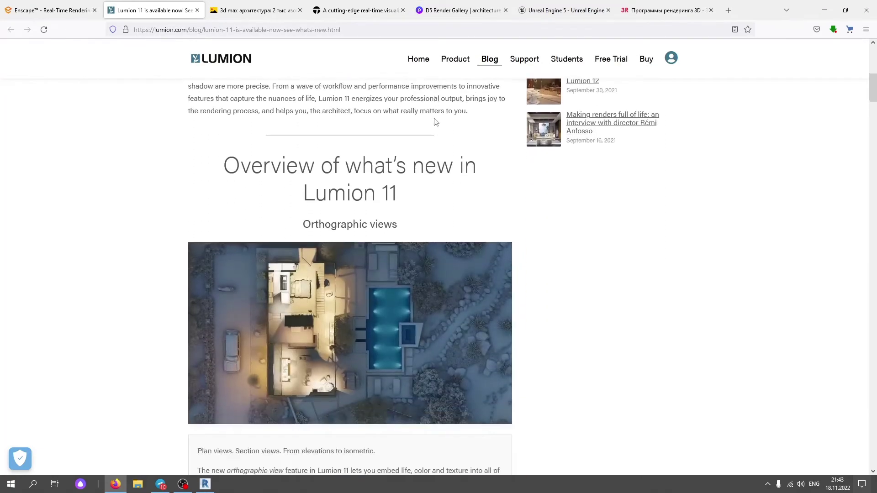
scroll(434, 121, "up", 2)
scroll(433, 122, "up", 4)
scroll(431, 124, "up", 3)
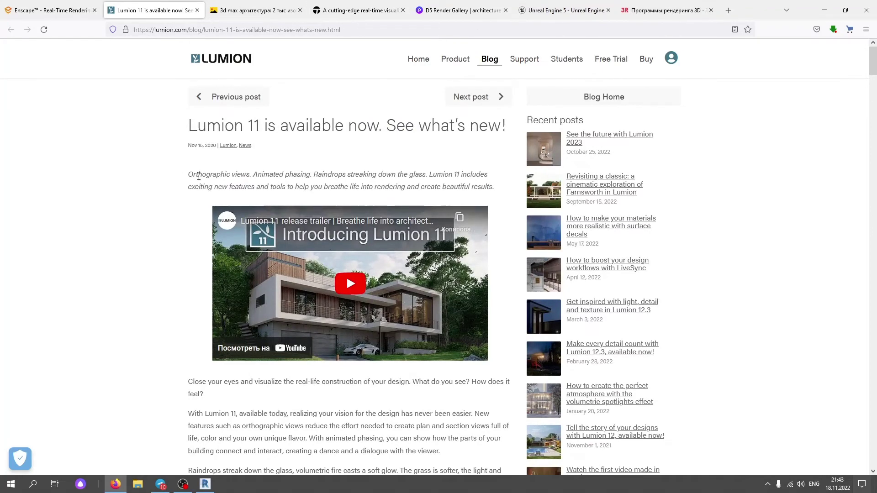
left_click(52, 11)
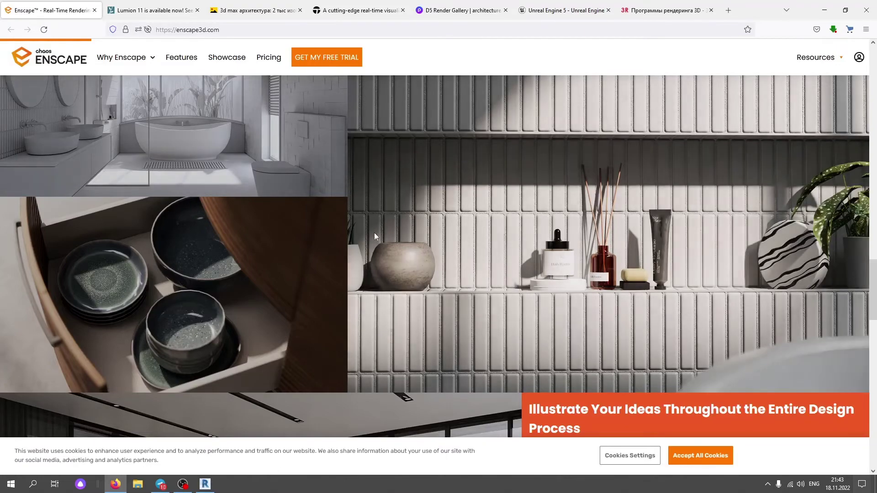
- Scroll Enscape's homepage up to the 'Empower your design workflow' hero
scroll(370, 240, "down", 4)
scroll(365, 251, "down", 4)
scroll(366, 252, "down", 4)
scroll(366, 252, "down", 5)
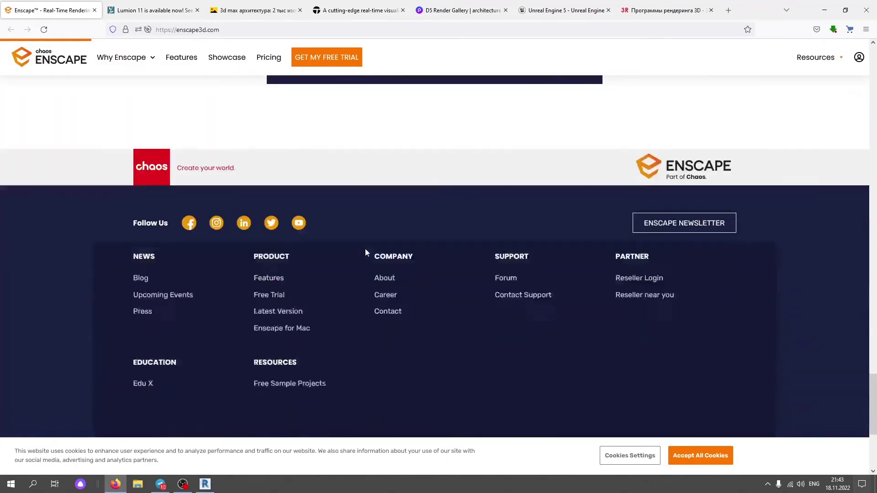
scroll(366, 252, "down", 1)
scroll(366, 248, "up", 5)
scroll(365, 249, "up", 6)
scroll(361, 249, "up", 6)
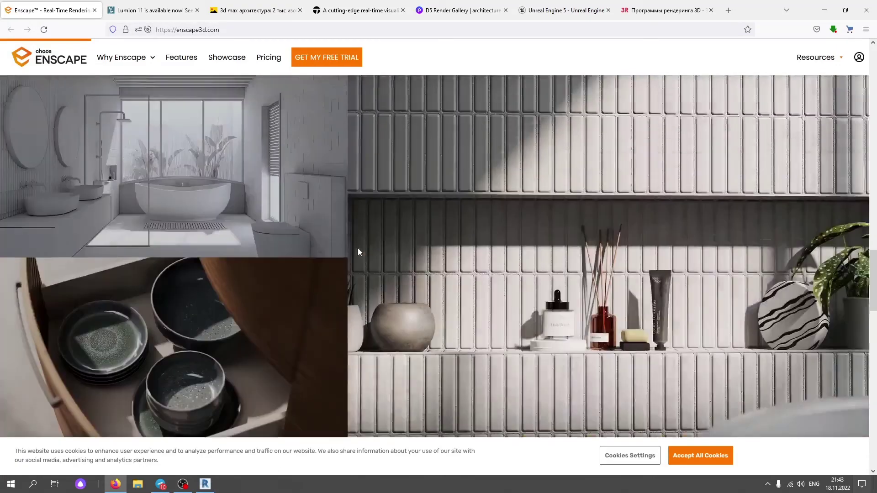
scroll(358, 248, "up", 6)
scroll(353, 254, "up", 3)
scroll(352, 252, "up", 6)
scroll(352, 252, "up", 1)
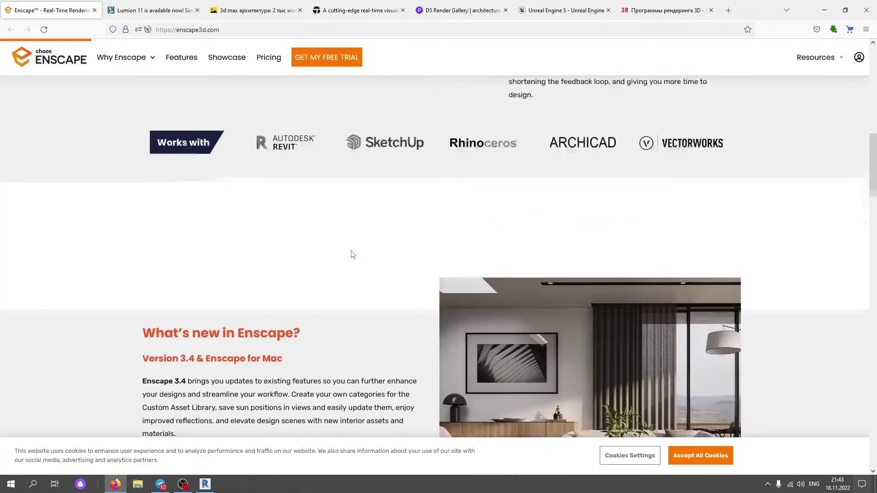
scroll(352, 252, "up", 3)
scroll(352, 252, "up", 3)
scroll(352, 249, "up", 3)
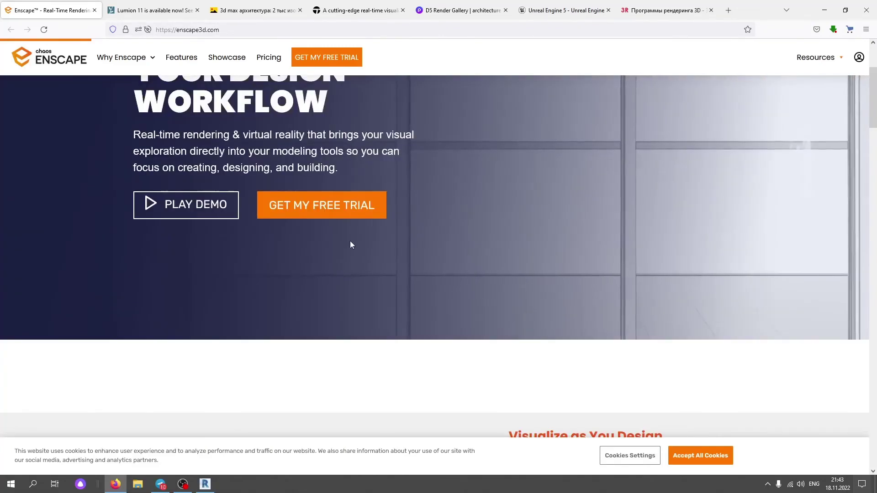
scroll(350, 238, "up", 3)
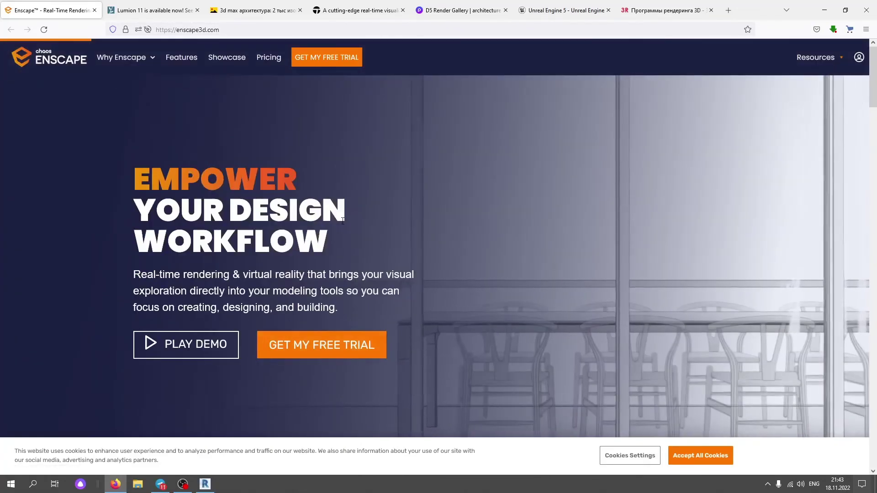
- Scroll down to the 'What's new in Enscape?' Version 3.4 and Mac section
scroll(470, 308, "down", 3)
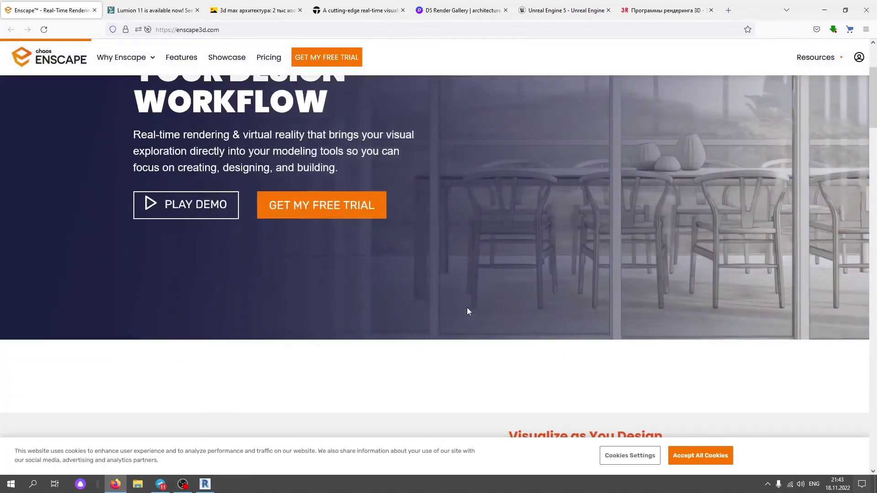
scroll(467, 308, "up", 3)
scroll(374, 248, "down", 3)
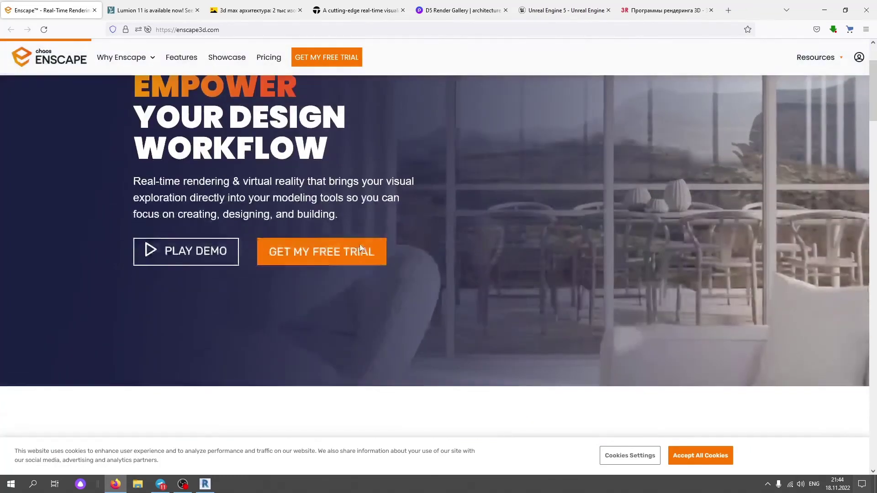
scroll(361, 246, "up", 3)
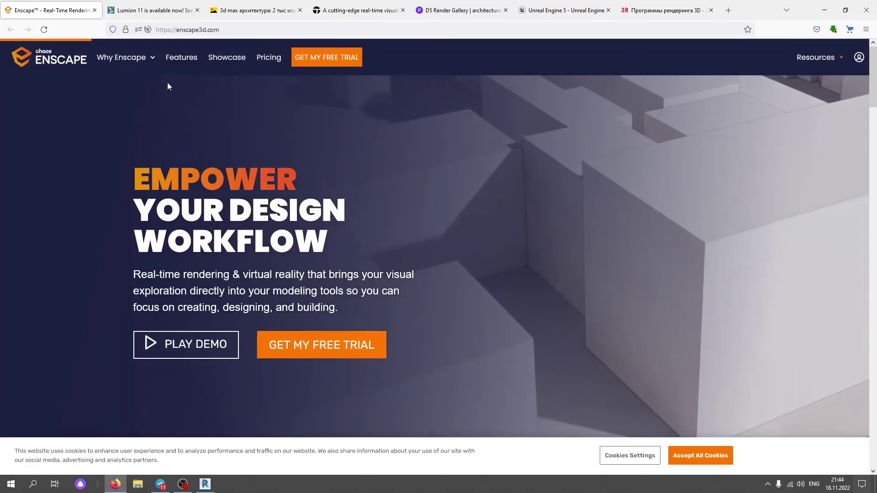
scroll(452, 318, "down", 3)
scroll(453, 319, "down", 2)
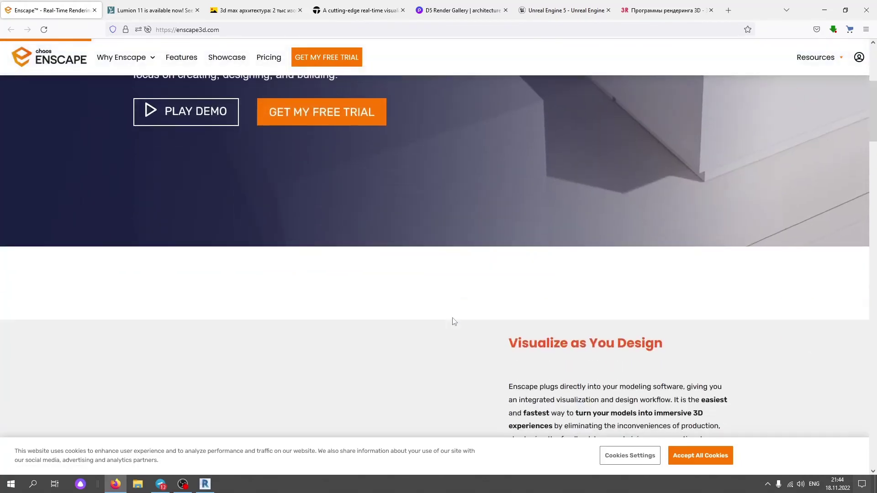
scroll(446, 319, "down", 3)
scroll(446, 319, "down", 4)
scroll(445, 318, "down", 4)
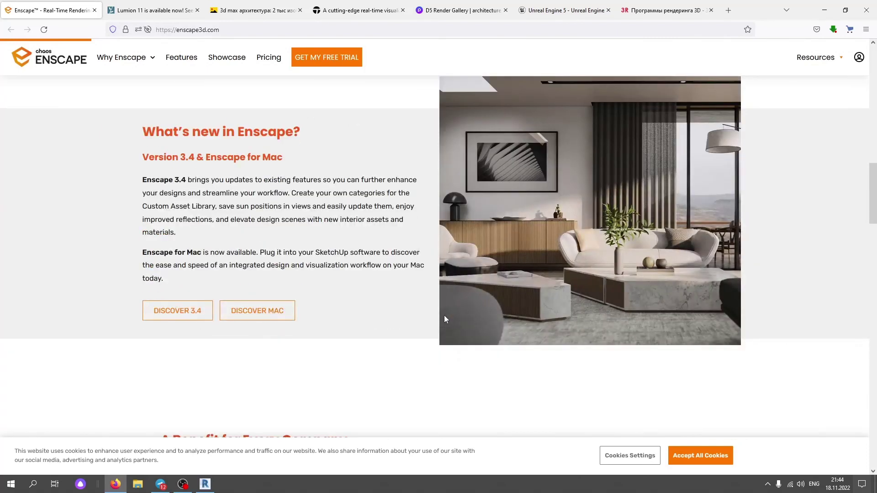